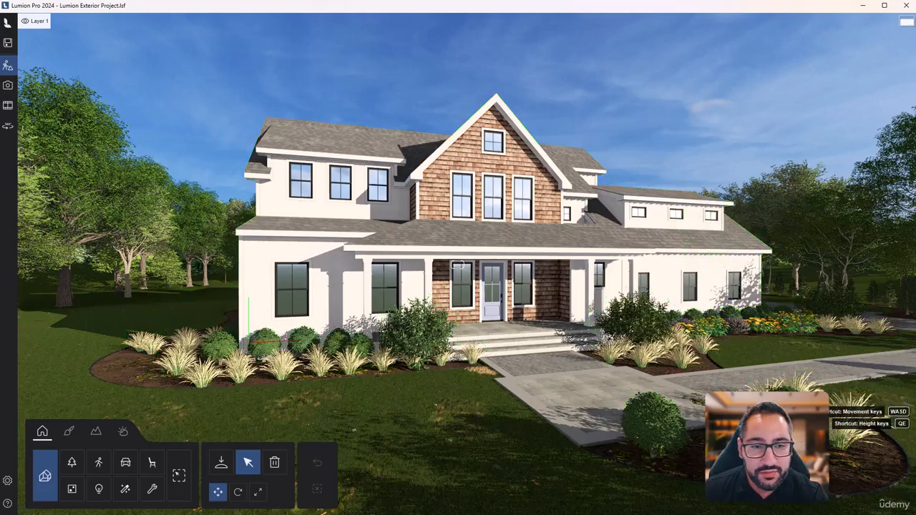
Place the animated Man 056 walking model on the paved walkway near the gravel driveway.
{"action": "key", "text": "q"}
{"action": "key", "text": "s"}
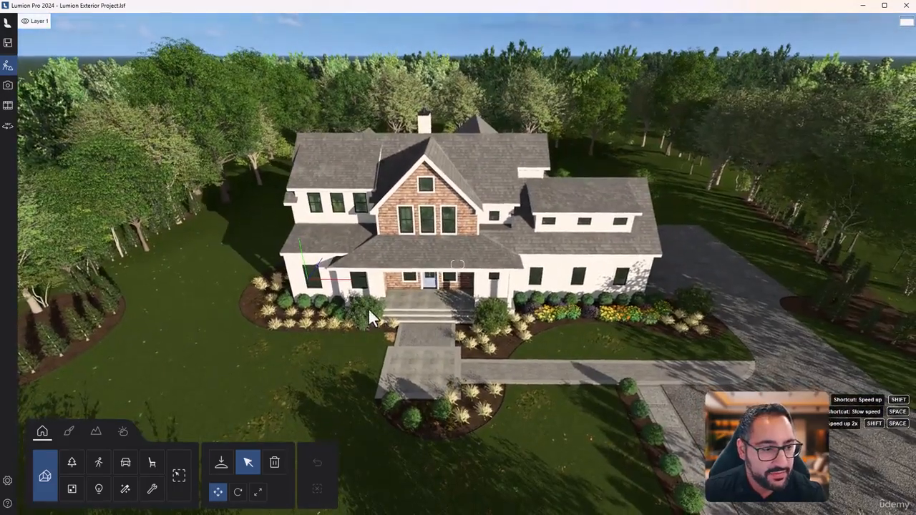
{"action": "left_click", "coordinate": [99, 462]}
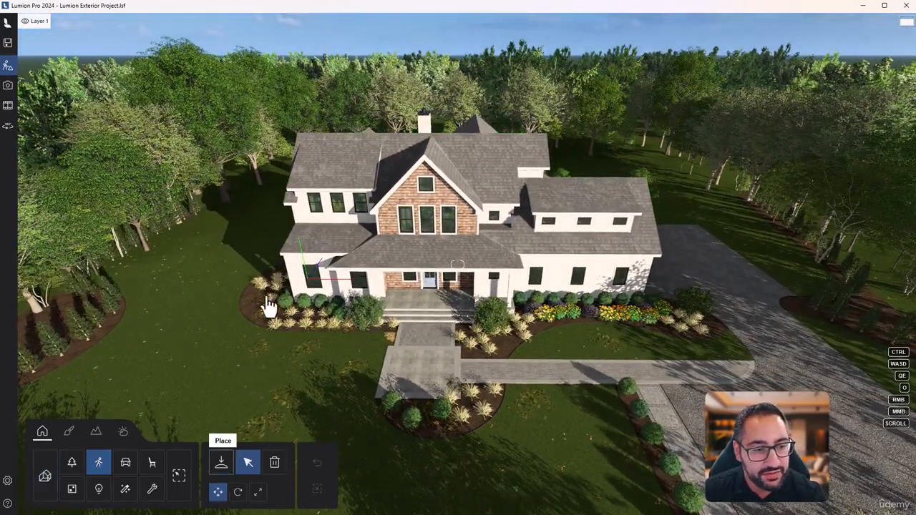
{"action": "left_click", "coordinate": [221, 461]}
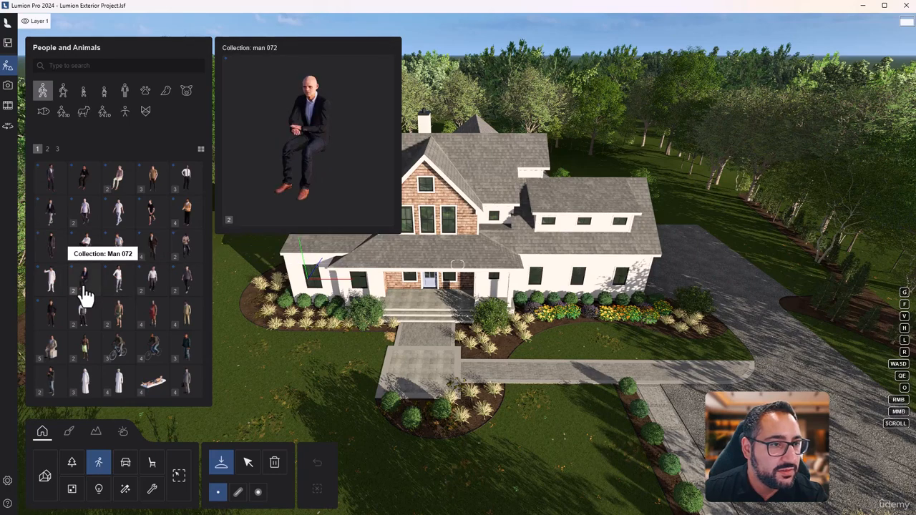
{"action": "left_click", "coordinate": [55, 190]}
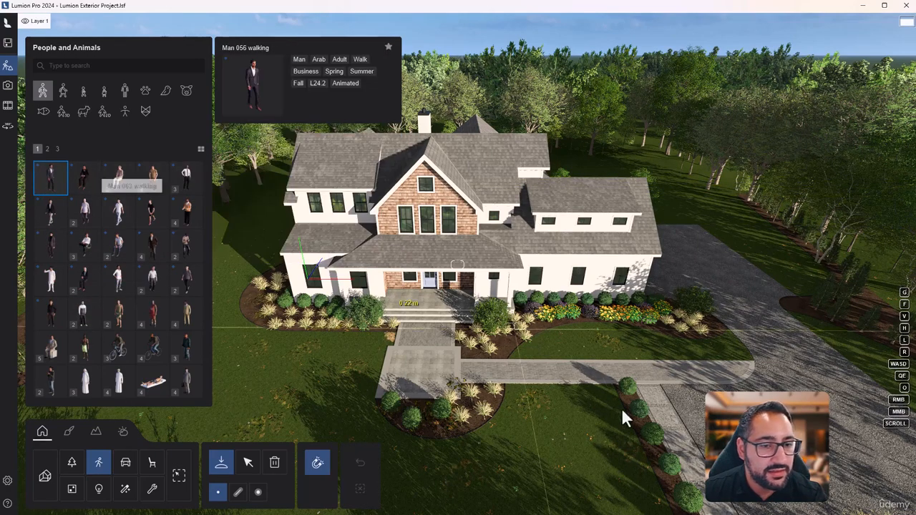
{"action": "key", "text": "w"}
{"action": "right_click_drag", "start_coordinate": [721, 420], "coordinate": [673, 356]}
{"action": "left_click", "coordinate": [668, 335]}
{"action": "left_click", "coordinate": [680, 330]}
{"action": "key", "text": "w"}
{"action": "key", "text": "w"}
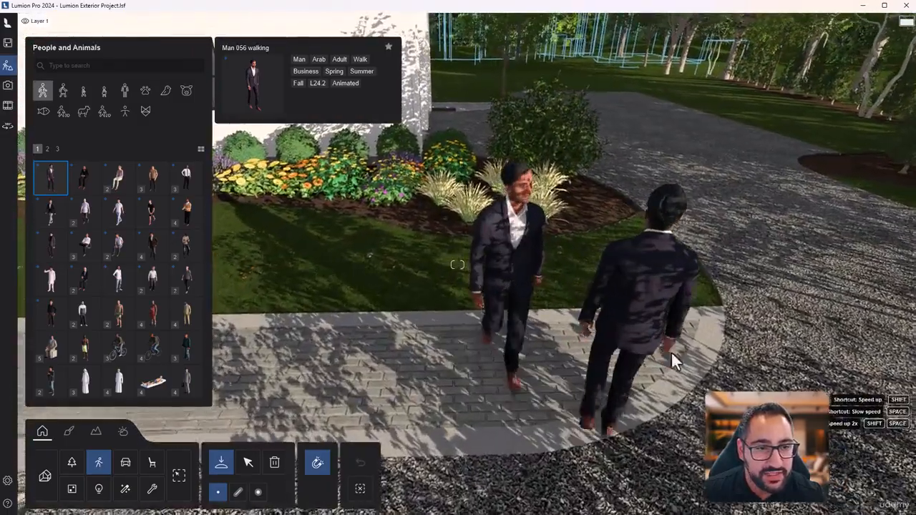
Rotate the walking man on the walkway so he faces along the paving towards the front entry.
{"action": "left_click", "coordinate": [248, 463]}
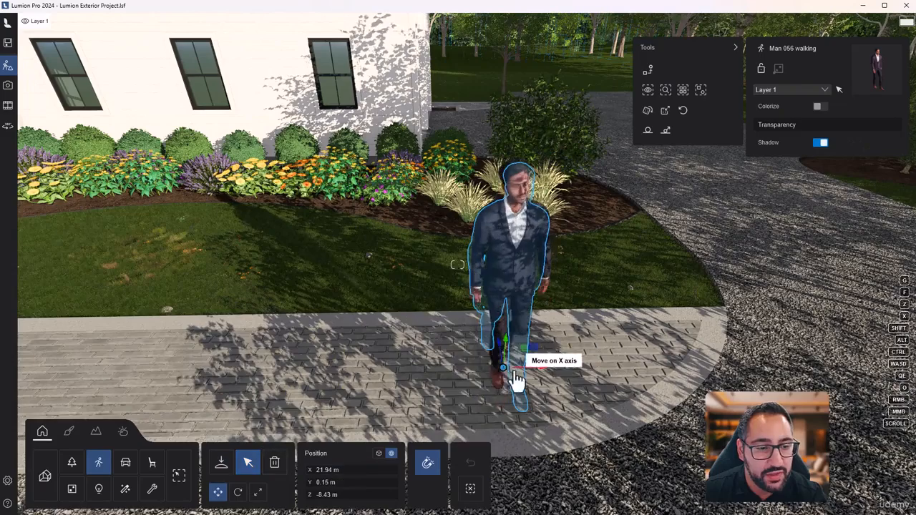
{"action": "key", "text": "s"}
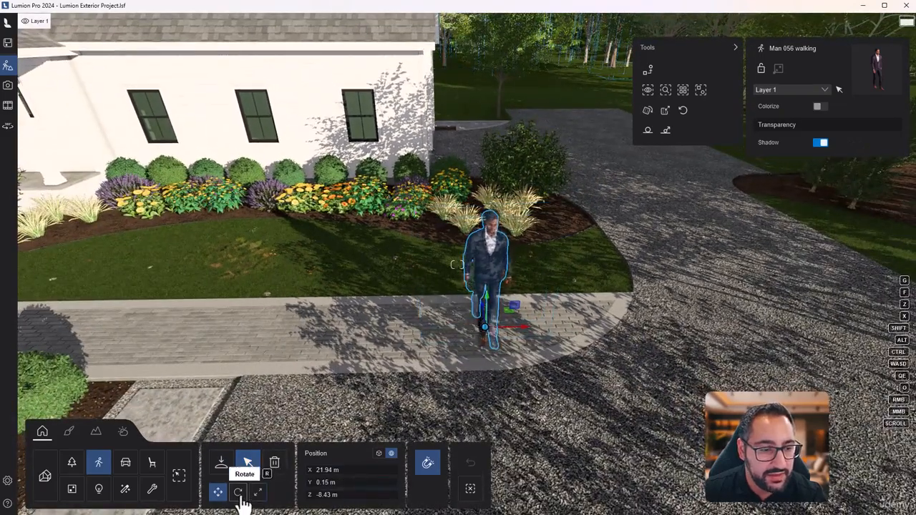
{"action": "left_click", "coordinate": [237, 492]}
{"action": "left_click_drag", "start_coordinate": [514, 324], "coordinate": [520, 370]}
{"action": "key", "text": "s"}
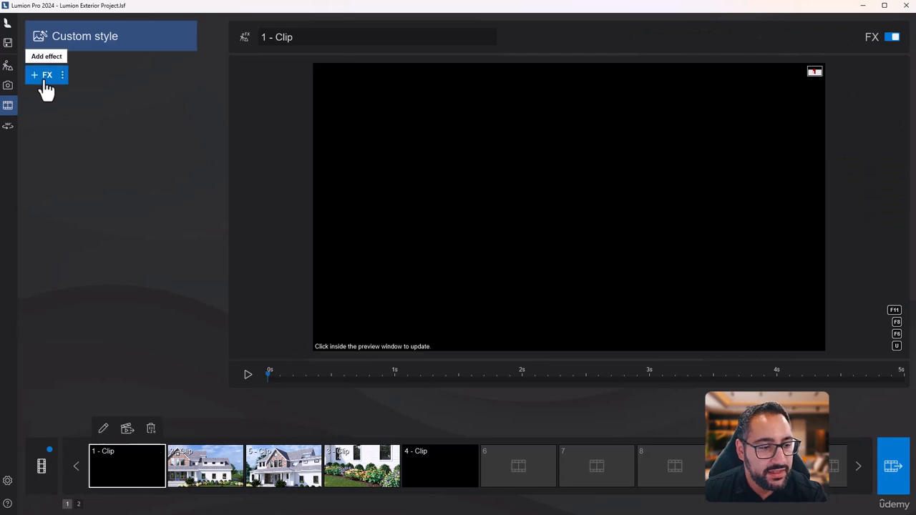
Add the Mass move effect to movie clip 2.
{"action": "left_click", "coordinate": [206, 478]}
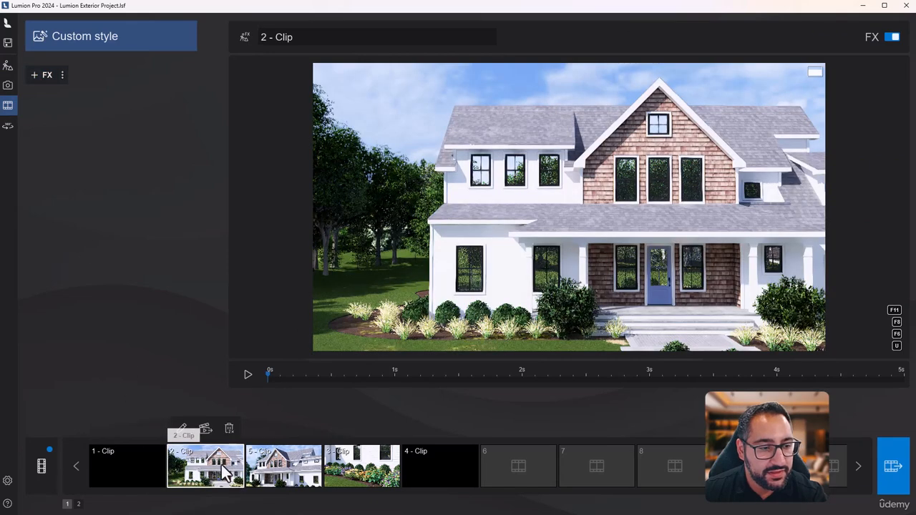
{"action": "left_click", "coordinate": [42, 76]}
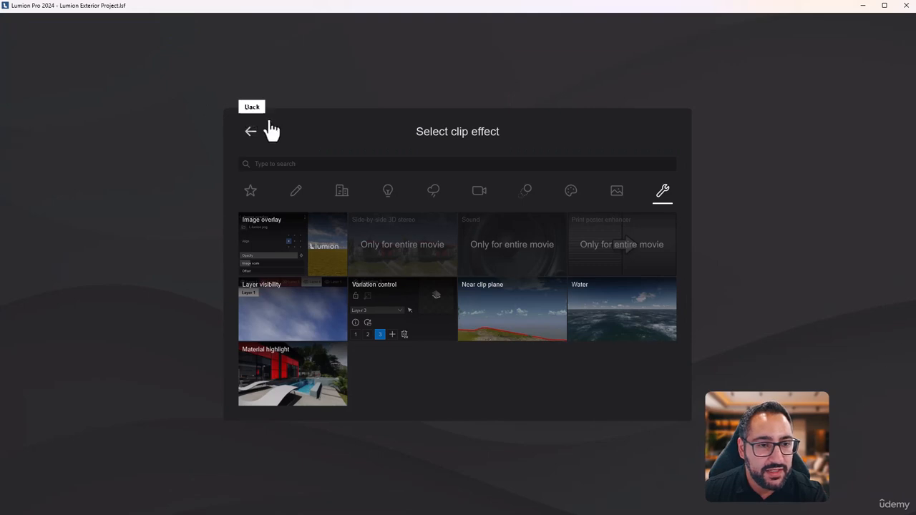
{"action": "left_click", "coordinate": [530, 193]}
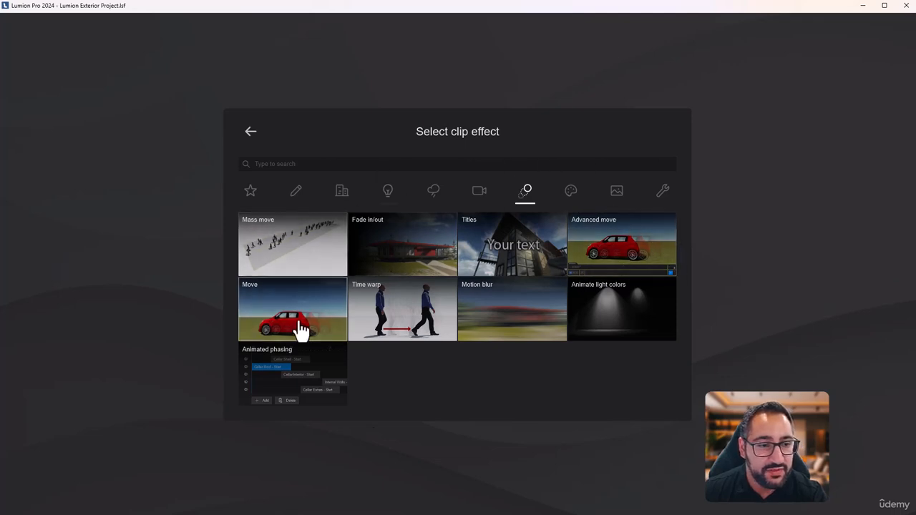
{"action": "left_click", "coordinate": [301, 257]}
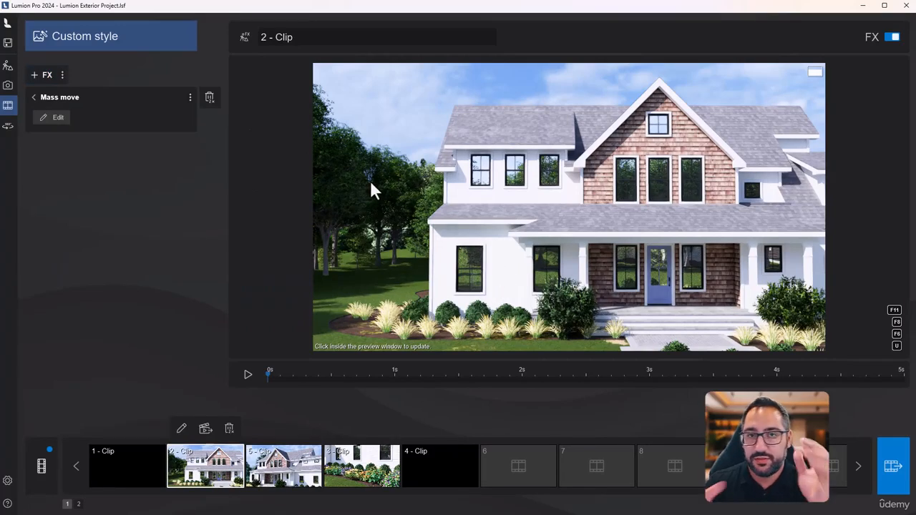
Draw a Mass move path along the walkway from its driveway end to the paved area at the entry steps.
{"action": "left_click", "coordinate": [51, 117]}
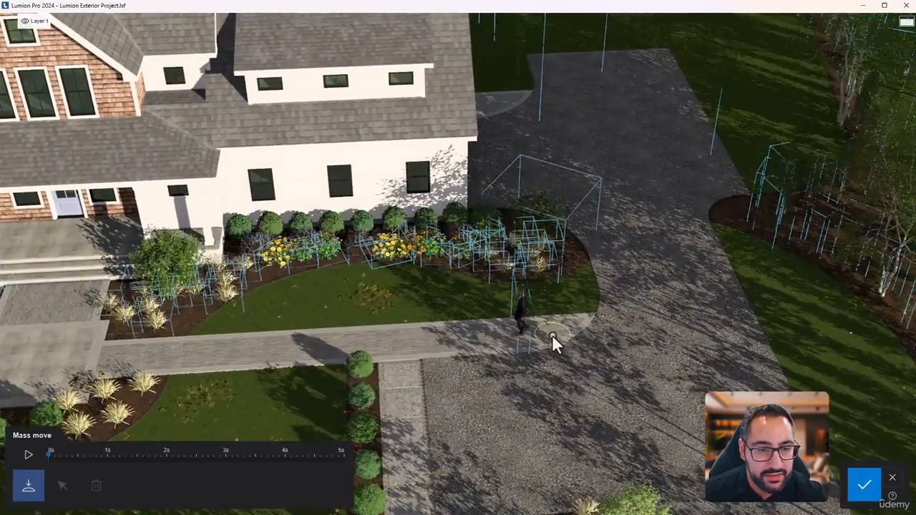
{"action": "key", "text": "a"}
{"action": "right_click_drag", "start_coordinate": [421, 335], "coordinate": [434, 334]}
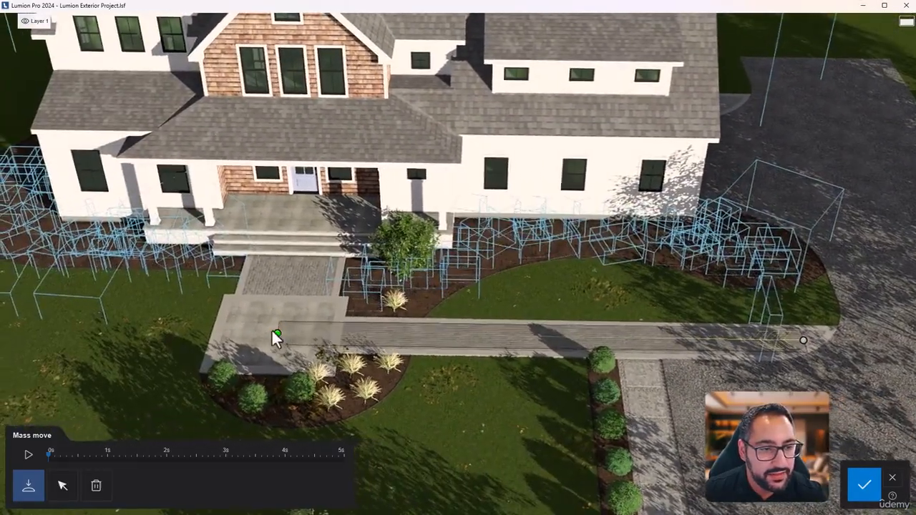
{"action": "left_click", "coordinate": [237, 329]}
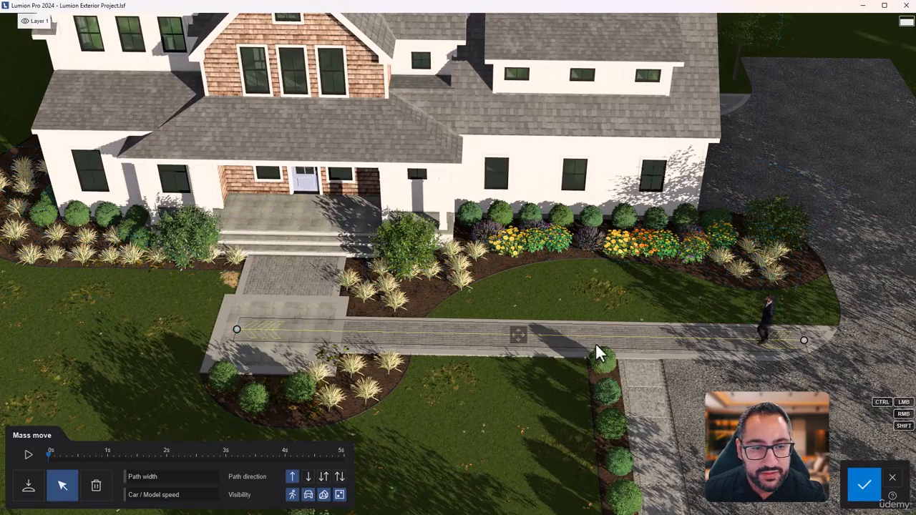
Check the path around the walking man, accept the Mass move edit and play clip 2.
{"action": "key", "text": "d"}
{"action": "right_click_drag", "start_coordinate": [595, 345], "coordinate": [620, 345]}
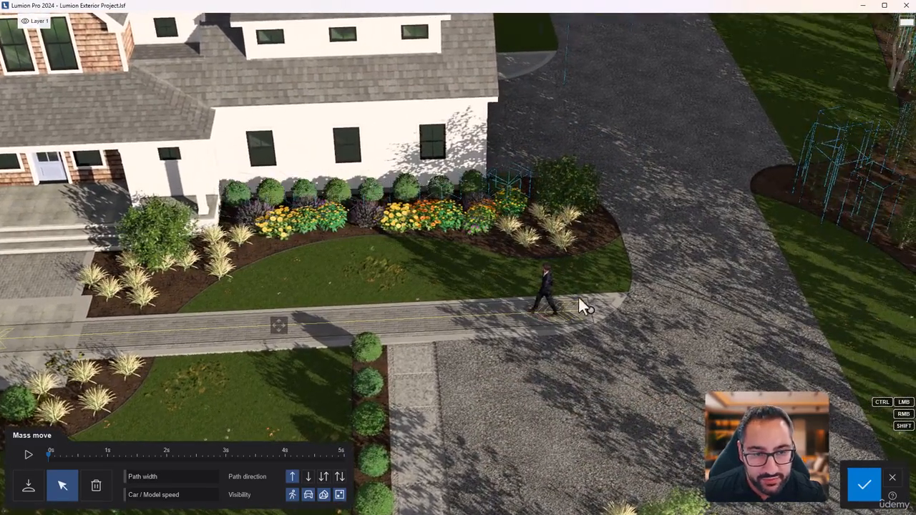
{"action": "key", "text": "w"}
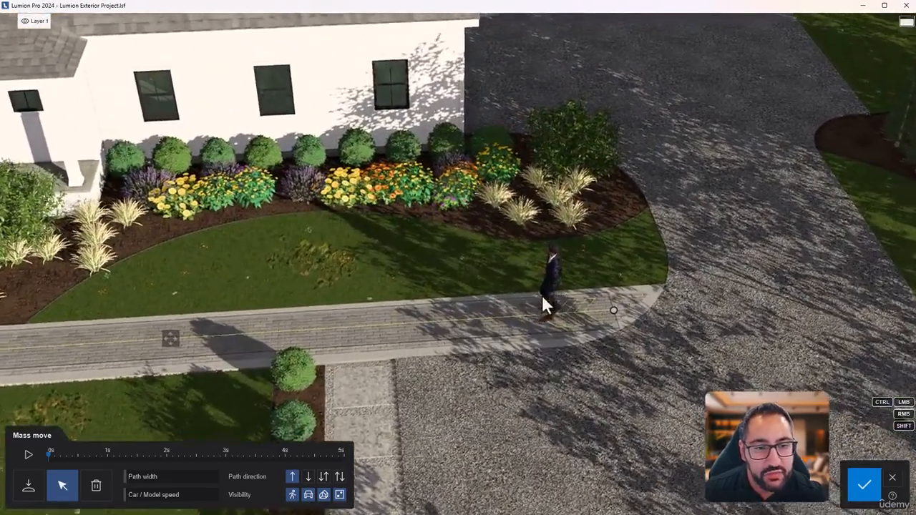
{"action": "key", "text": "s"}
{"action": "key", "text": "a"}
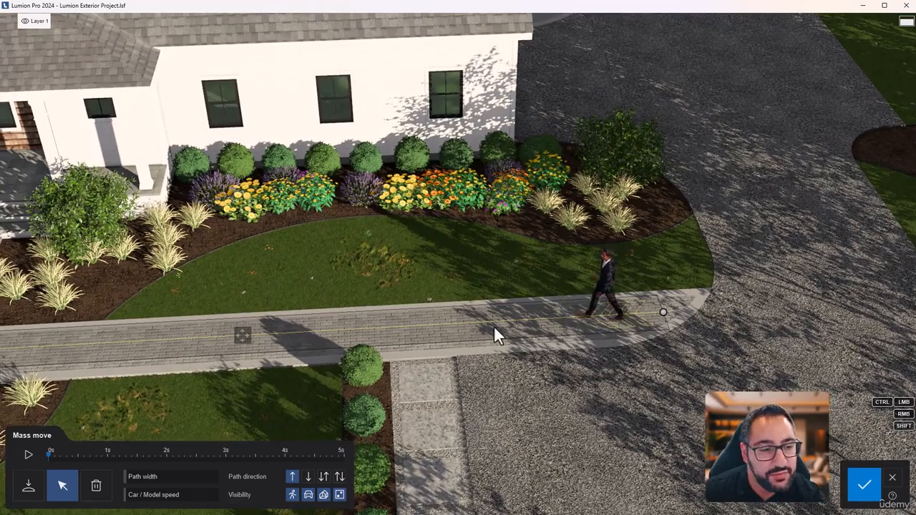
{"action": "key", "text": "a"}
{"action": "mouse_move", "coordinate": [123, 495]}
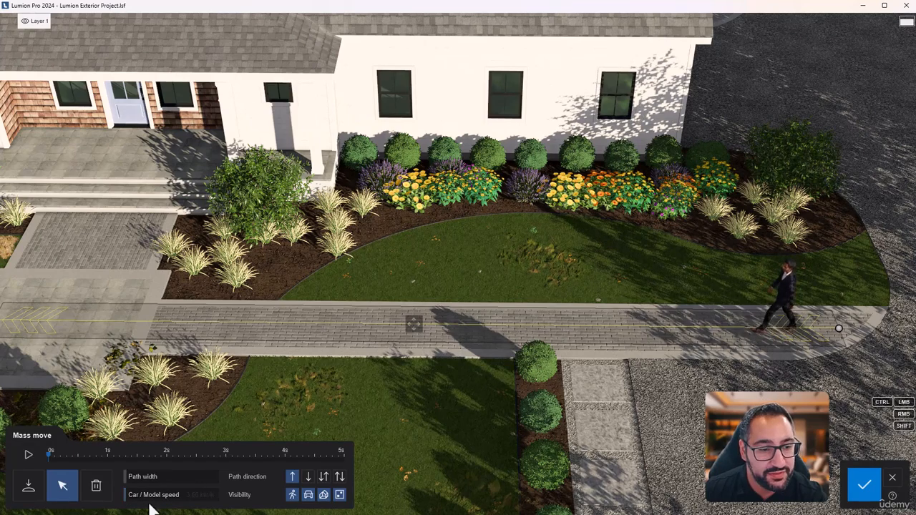
{"action": "left_click", "coordinate": [865, 486]}
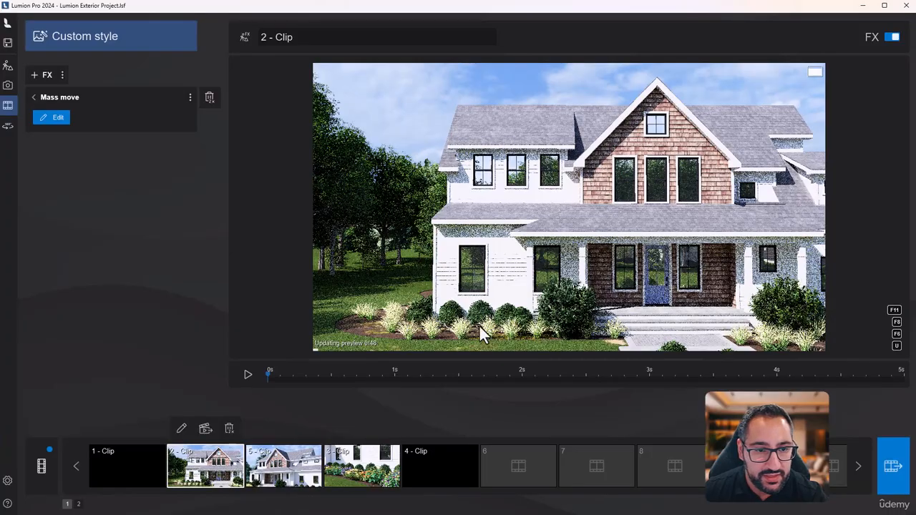
{"action": "left_click", "coordinate": [247, 376]}
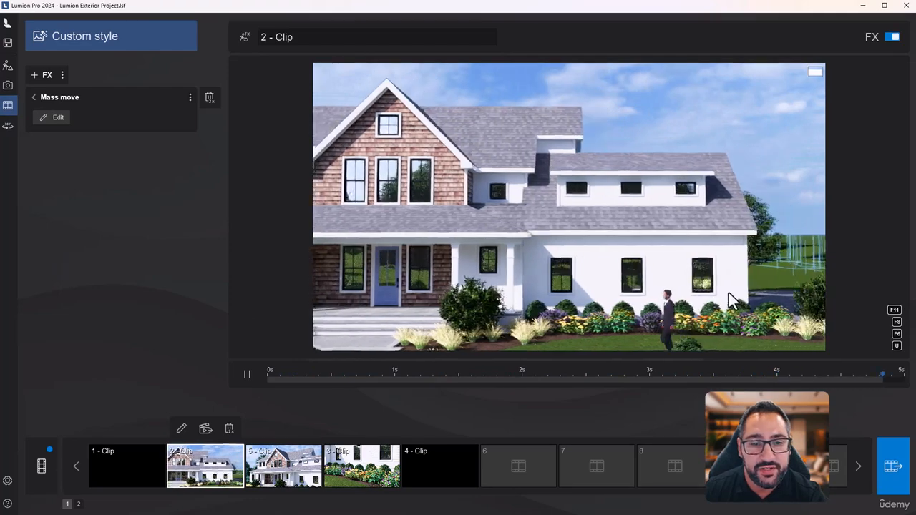
Move both ends of the Mass move path onto the front lawn, make it two-directional and widen it.
{"action": "left_click", "coordinate": [54, 118]}
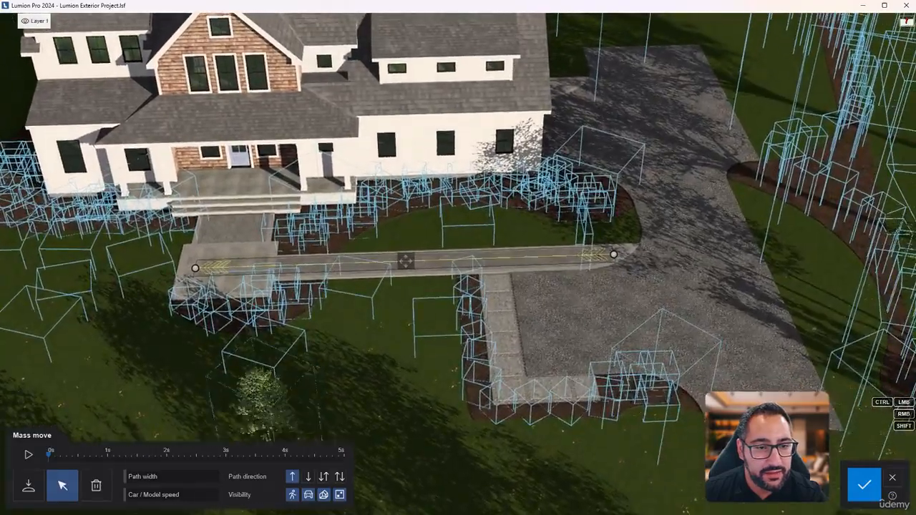
{"action": "key", "text": "w"}
{"action": "right_click_drag", "start_coordinate": [487, 438], "coordinate": [463, 436]}
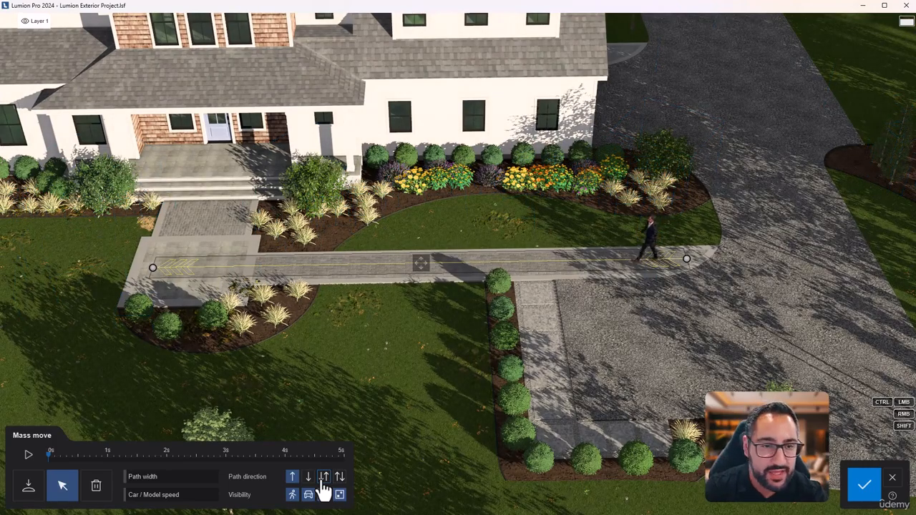
{"action": "key", "text": "s"}
{"action": "mouse_move", "coordinate": [424, 378]}
{"action": "right_mouse_down"}
{"action": "mouse_move", "coordinate": [391, 365]}
{"action": "mouse_move", "coordinate": [422, 383]}
{"action": "mouse_move", "coordinate": [322, 390]}
{"action": "mouse_move", "coordinate": [672, 331]}
{"action": "right_mouse_up"}
{"action": "left_click_drag", "start_coordinate": [618, 247], "coordinate": [475, 315]}
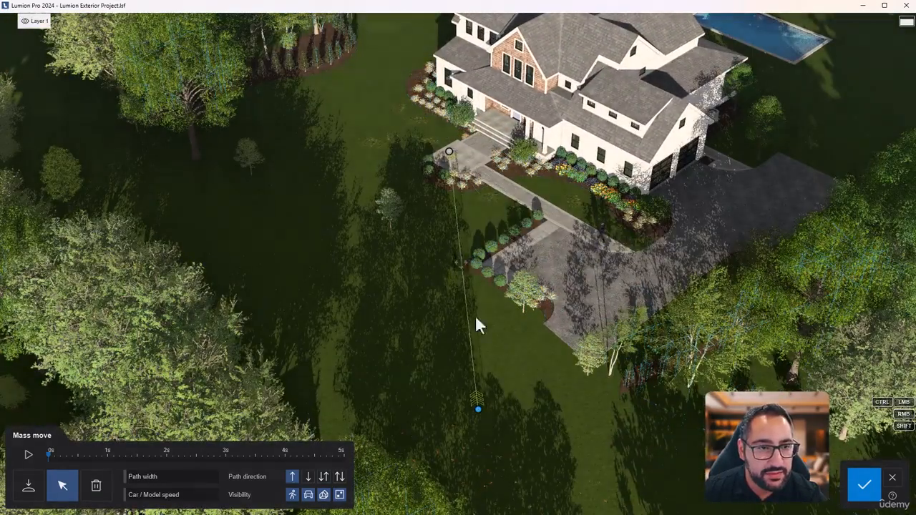
{"action": "left_click_drag", "start_coordinate": [449, 153], "coordinate": [240, 218]}
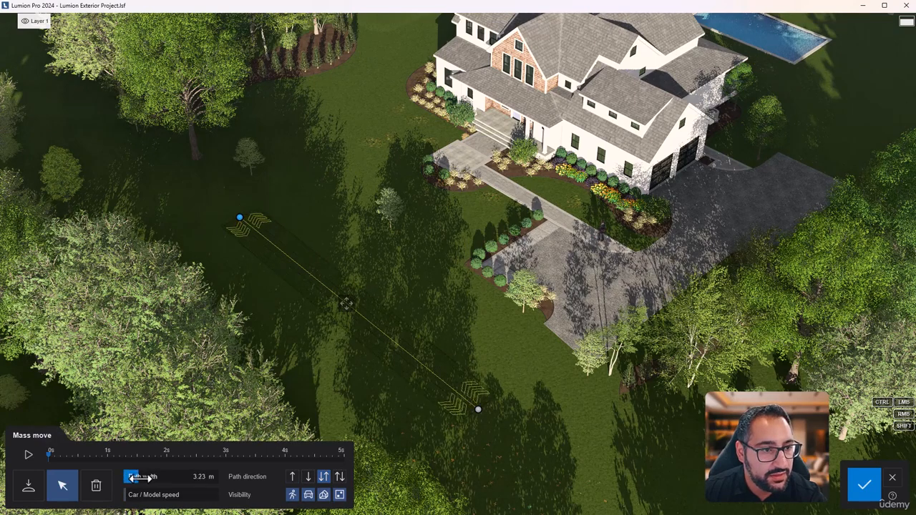
{"action": "left_click_drag", "start_coordinate": [138, 478], "coordinate": [153, 479]}
{"action": "right_click_drag", "start_coordinate": [645, 355], "coordinate": [630, 398]}
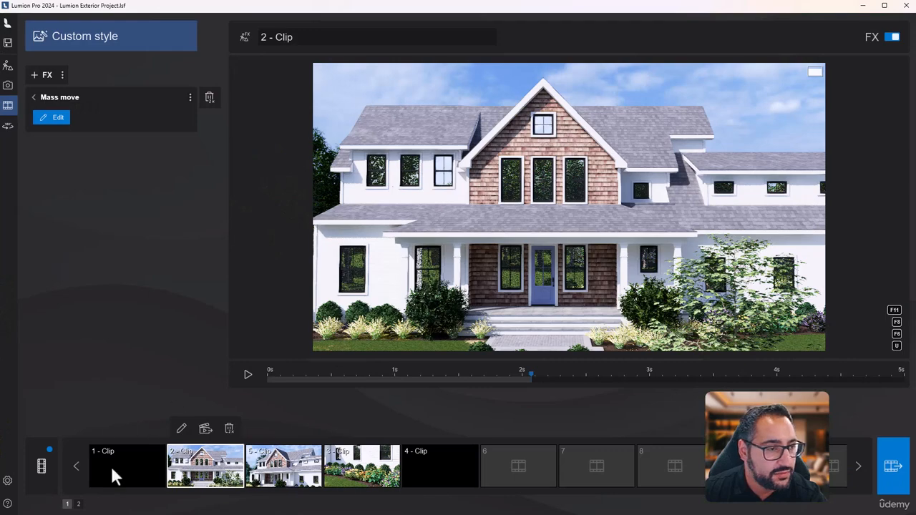
Return to the build scene and place two Car 004 models end to end on the front lawn.
{"action": "left_click", "coordinate": [8, 66]}
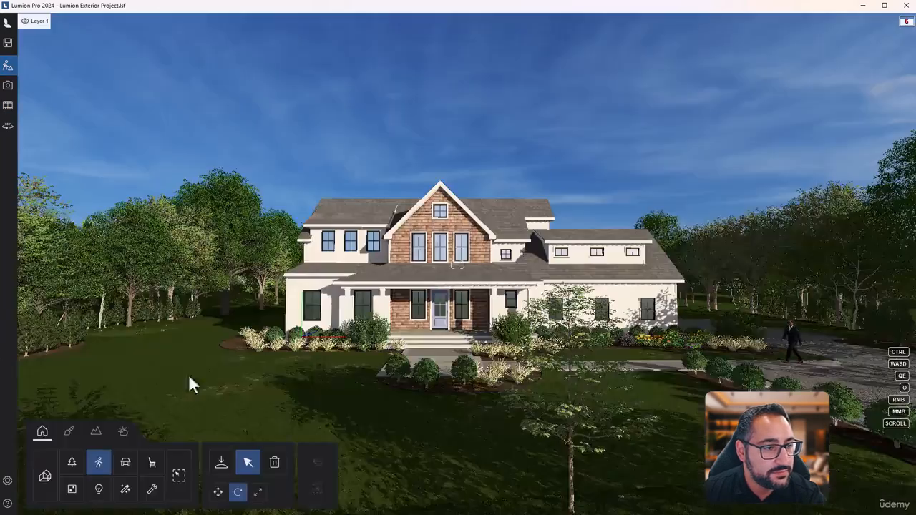
{"action": "left_click", "coordinate": [125, 463]}
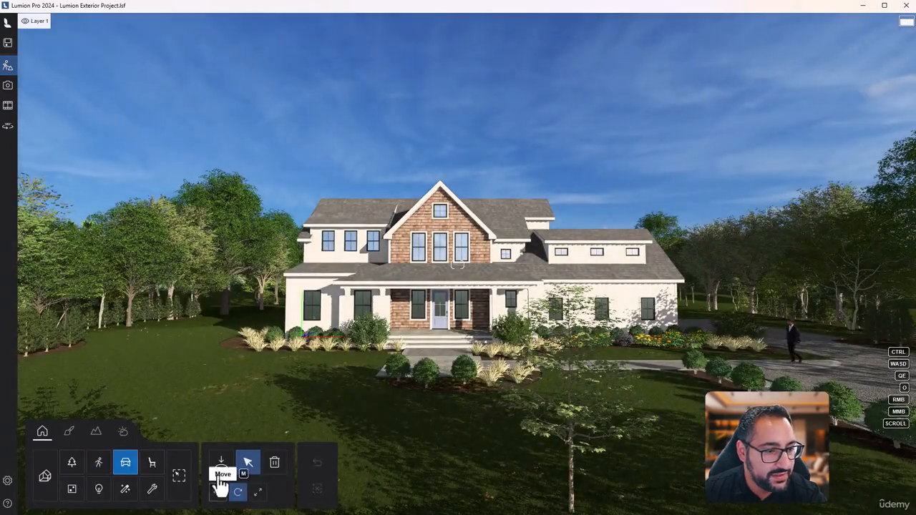
{"action": "left_click", "coordinate": [222, 464]}
{"action": "mouse_move", "coordinate": [152, 187]}
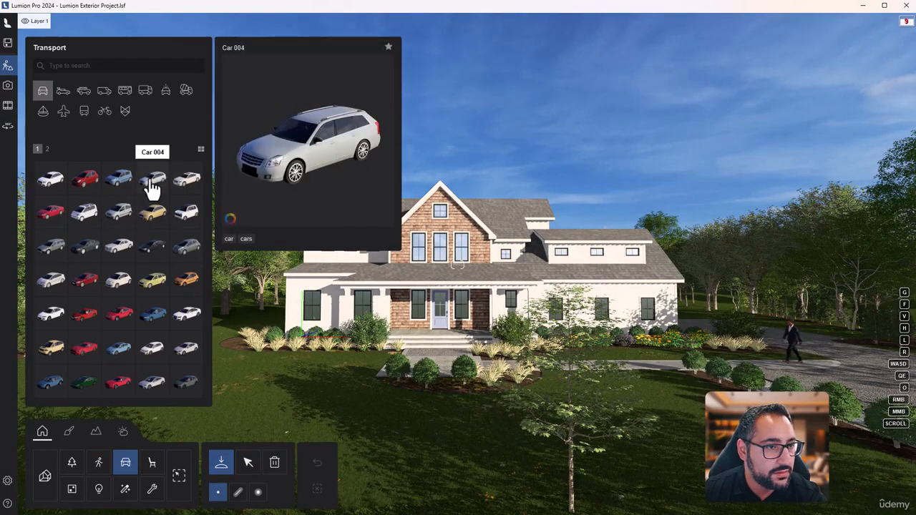
{"action": "right_click_drag", "start_coordinate": [666, 233], "coordinate": [653, 333]}
{"action": "key", "text": "s"}
{"action": "right_click_drag", "start_coordinate": [521, 258], "coordinate": [509, 274]}
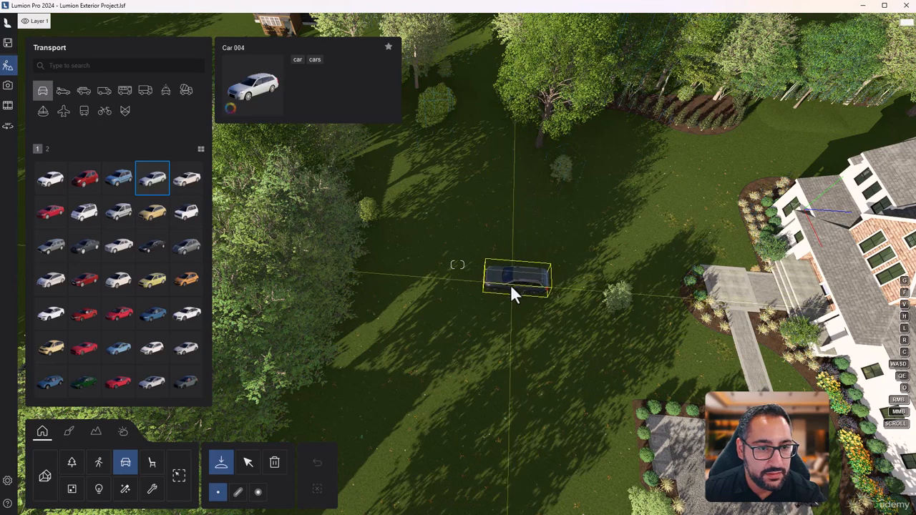
{"action": "left_click", "coordinate": [511, 285]}
{"action": "left_click", "coordinate": [435, 279]}
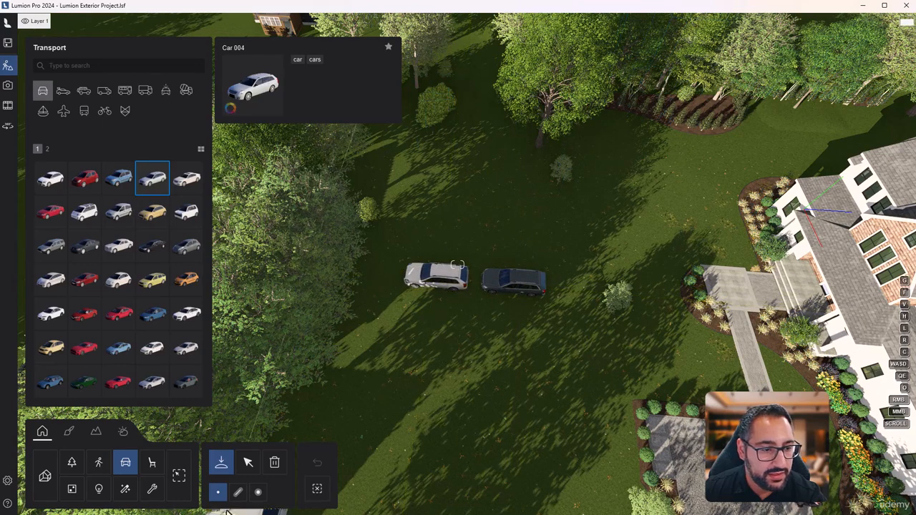
Rotate the dark and the white car on the lawn so they stand parallel, facing opposite directions.
{"action": "left_click", "coordinate": [247, 465]}
{"action": "left_click", "coordinate": [238, 492]}
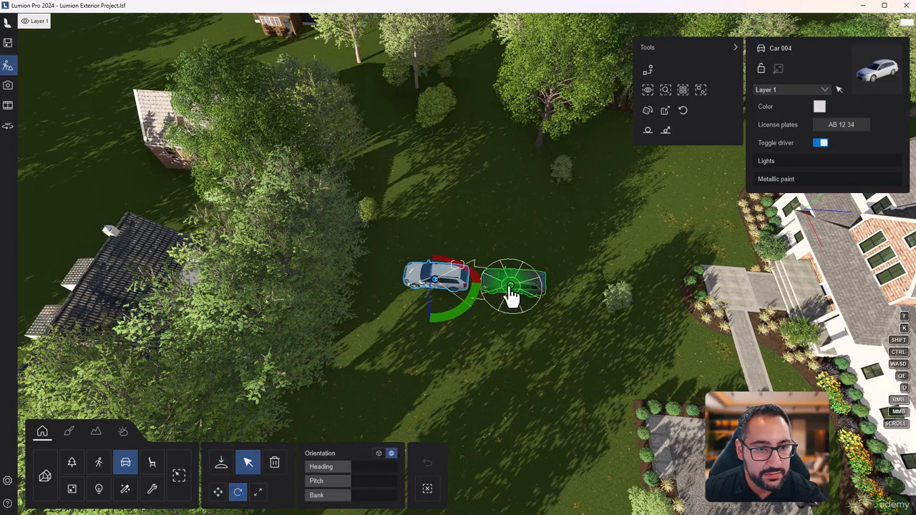
{"action": "left_click", "coordinate": [511, 287]}
{"action": "left_click_drag", "start_coordinate": [518, 333], "coordinate": [474, 335]}
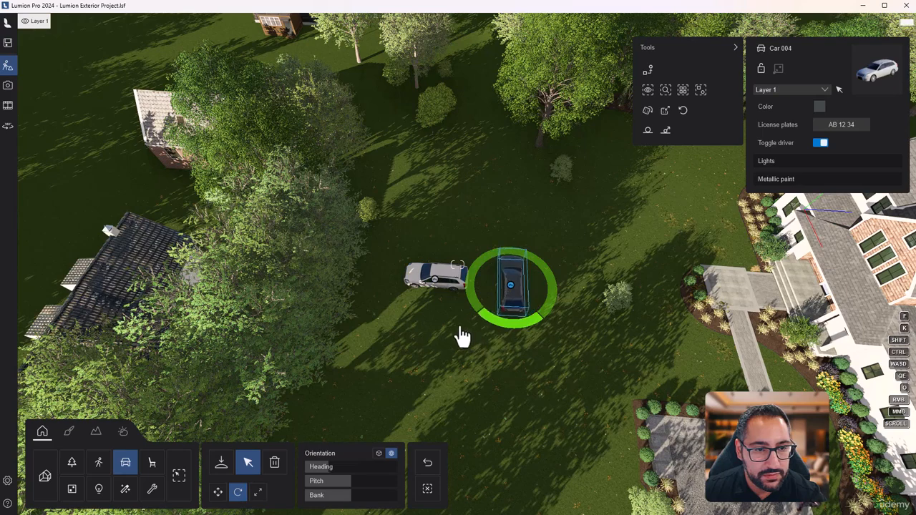
{"action": "left_click", "coordinate": [435, 290]}
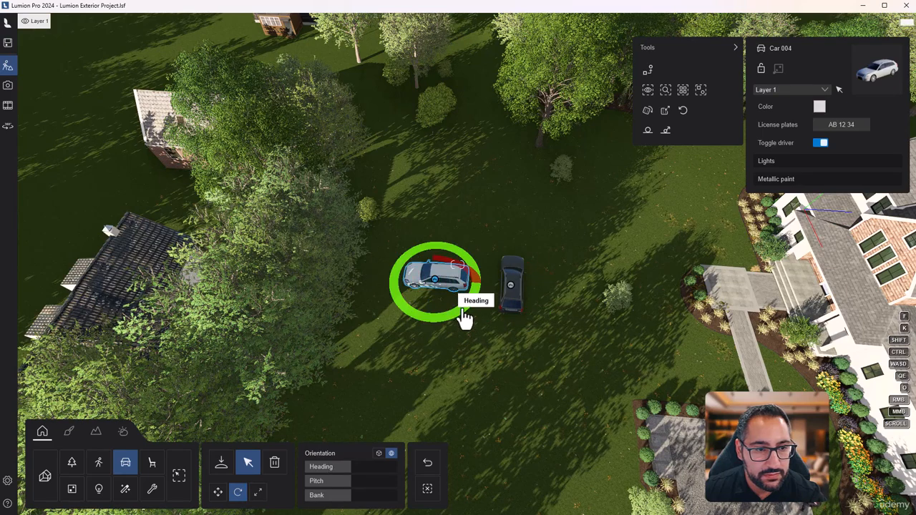
{"action": "left_click_drag", "start_coordinate": [466, 319], "coordinate": [466, 265]}
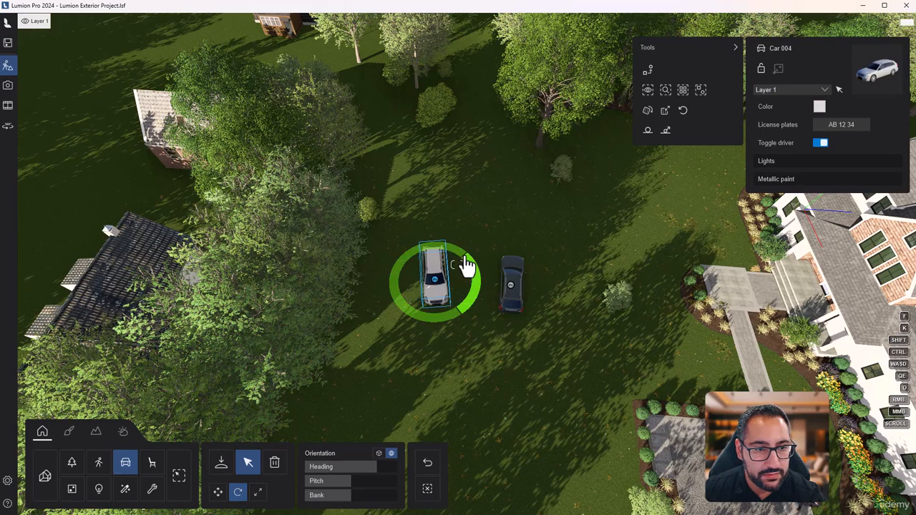
Turn the white car slightly so it lines up beside the dark car on the lawn.
{"action": "left_click_drag", "start_coordinate": [438, 286], "coordinate": [485, 318]}
{"action": "left_click", "coordinate": [217, 492]}
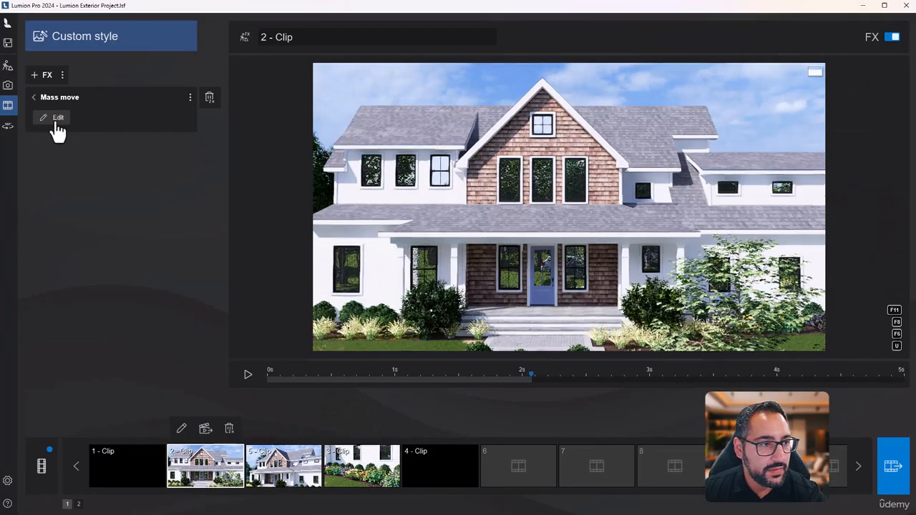
Edit clip 2's Mass move effect and shift both ends of the path so it runs between the two cars.
{"action": "left_click", "coordinate": [56, 118]}
{"action": "right_click_drag", "start_coordinate": [458, 263], "coordinate": [372, 308]}
{"action": "right_click_drag", "start_coordinate": [630, 115], "coordinate": [555, 139]}
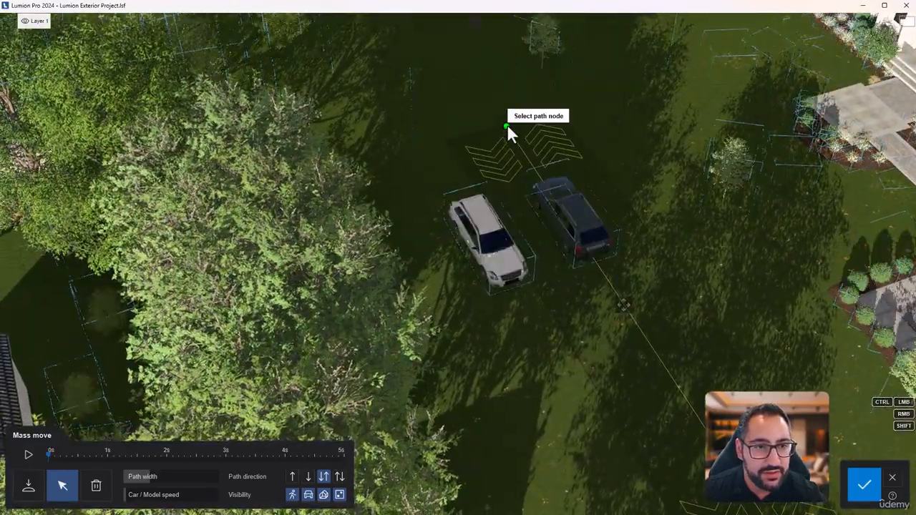
{"action": "left_click_drag", "start_coordinate": [507, 124], "coordinate": [450, 121]}
{"action": "right_click_drag", "start_coordinate": [451, 121], "coordinate": [511, 378]}
{"action": "left_click_drag", "start_coordinate": [526, 397], "coordinate": [536, 473]}
{"action": "scroll", "coordinate": [470, 301], "scroll_direction": "down", "scroll_amount": 2}
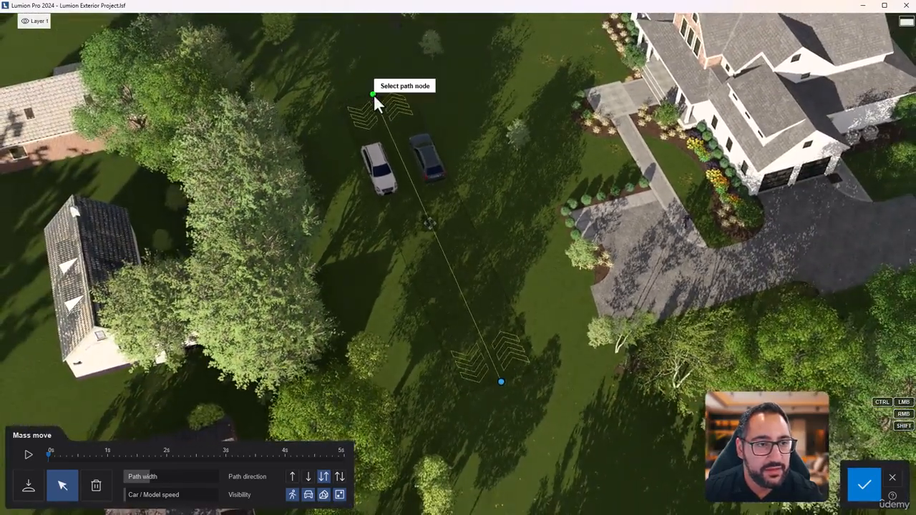
Reposition the path's end node behind the cars so each lane lines up with one car, and accept the Mass move edit.
{"action": "left_click_drag", "start_coordinate": [379, 88], "coordinate": [360, 78]}
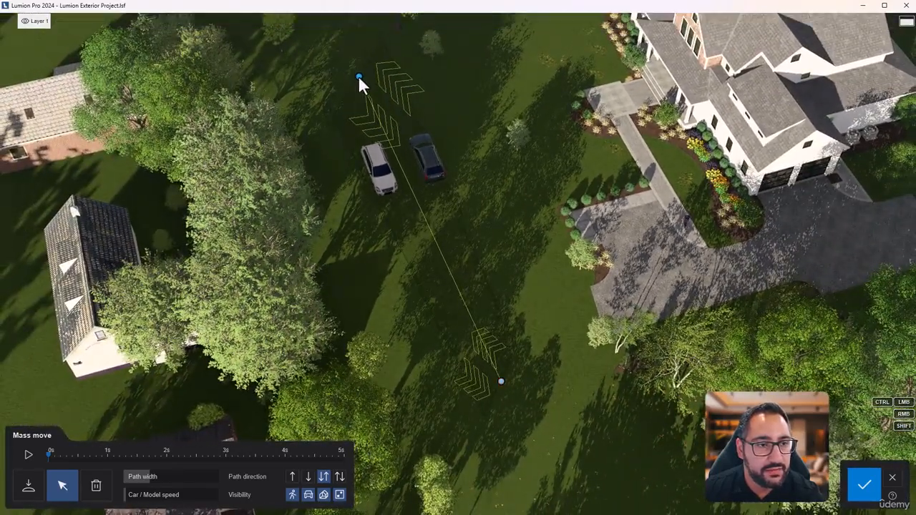
{"action": "mouse_move", "coordinate": [360, 77]}
{"action": "right_mouse_down"}
{"action": "mouse_move", "coordinate": [344, 18]}
{"action": "mouse_move", "coordinate": [351, 68]}
{"action": "right_mouse_up"}
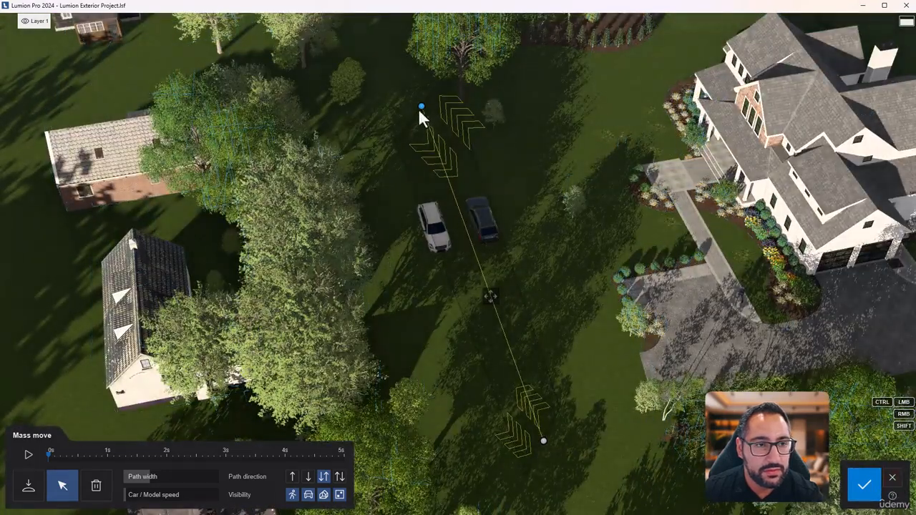
{"action": "left_click_drag", "start_coordinate": [420, 112], "coordinate": [425, 179]}
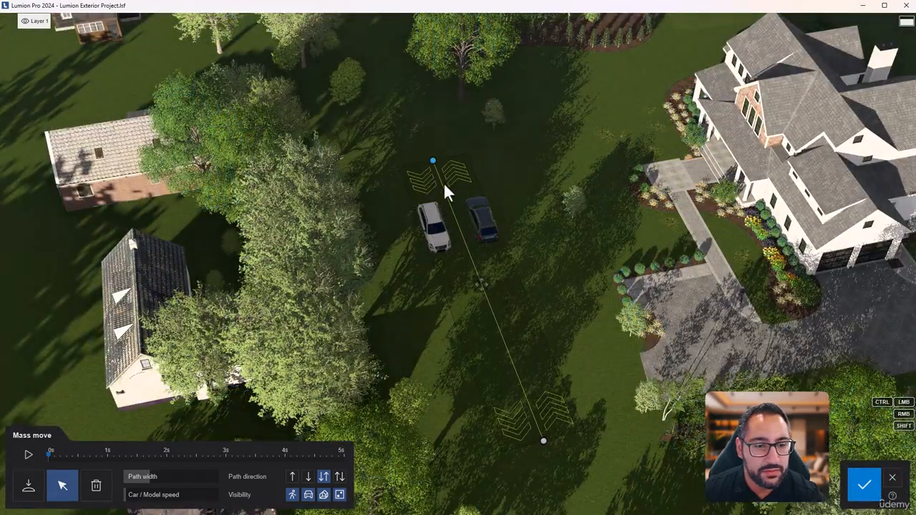
{"action": "left_click", "coordinate": [864, 485]}
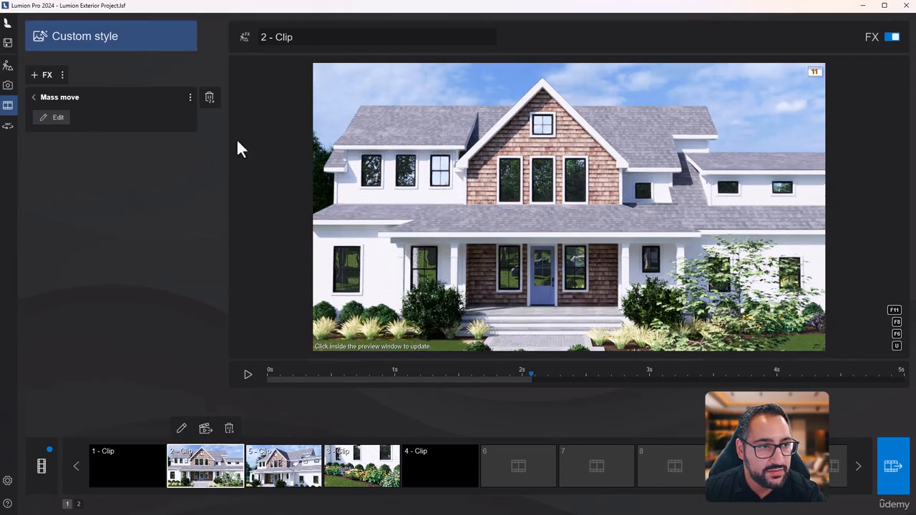
Open clip 2's camera path and update its first keyframe to a view looking down on the two cars.
{"action": "left_click", "coordinate": [206, 427]}
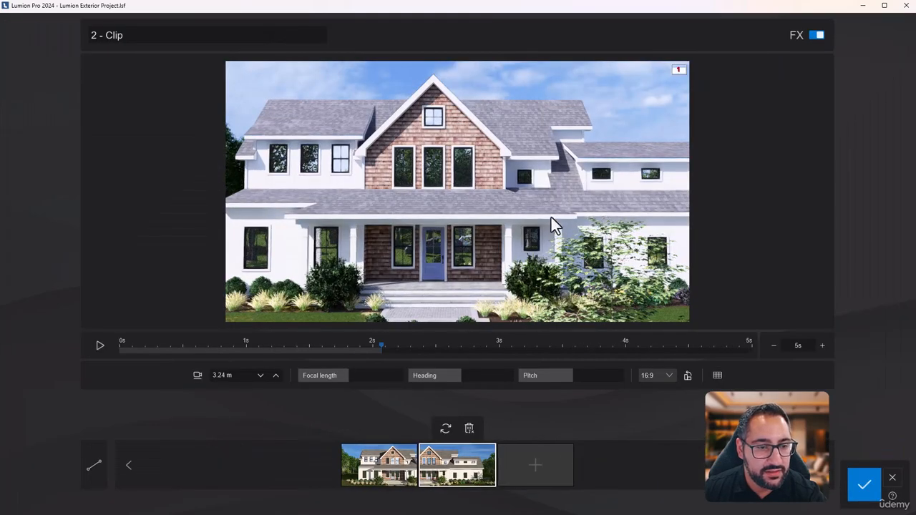
{"action": "left_click", "coordinate": [410, 452]}
{"action": "key", "text": "s"}
{"action": "mouse_move", "coordinate": [458, 192]}
{"action": "right_mouse_down"}
{"action": "mouse_move", "coordinate": [433, 233]}
{"action": "mouse_move", "coordinate": [329, 265]}
{"action": "mouse_move", "coordinate": [440, 192]}
{"action": "right_mouse_up"}
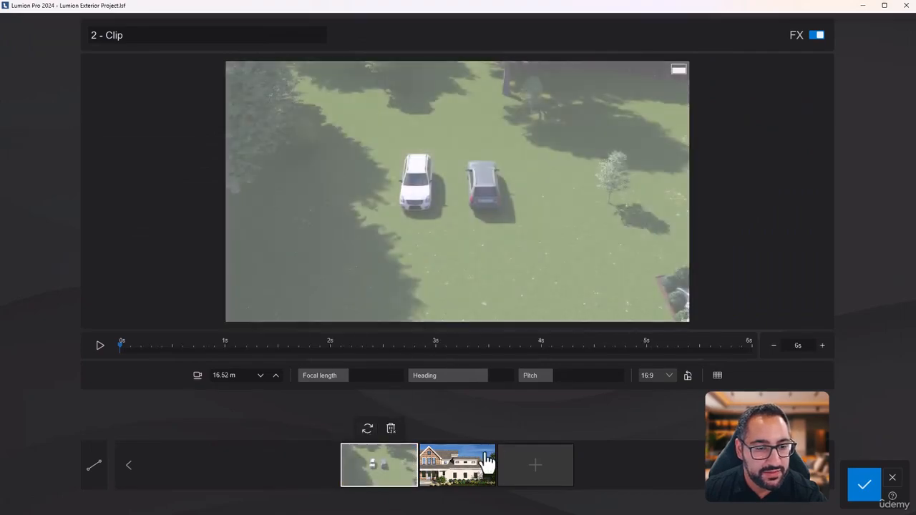
Update clip 2's second camera keyframe to a higher, angled view of the cars and play the clip.
{"action": "left_click", "coordinate": [474, 466]}
{"action": "key", "text": "s"}
{"action": "right_click_drag", "start_coordinate": [457, 191], "coordinate": [342, 218]}
{"action": "right_click_drag", "start_coordinate": [548, 192], "coordinate": [551, 218]}
{"action": "right_click_drag", "start_coordinate": [492, 152], "coordinate": [494, 166]}
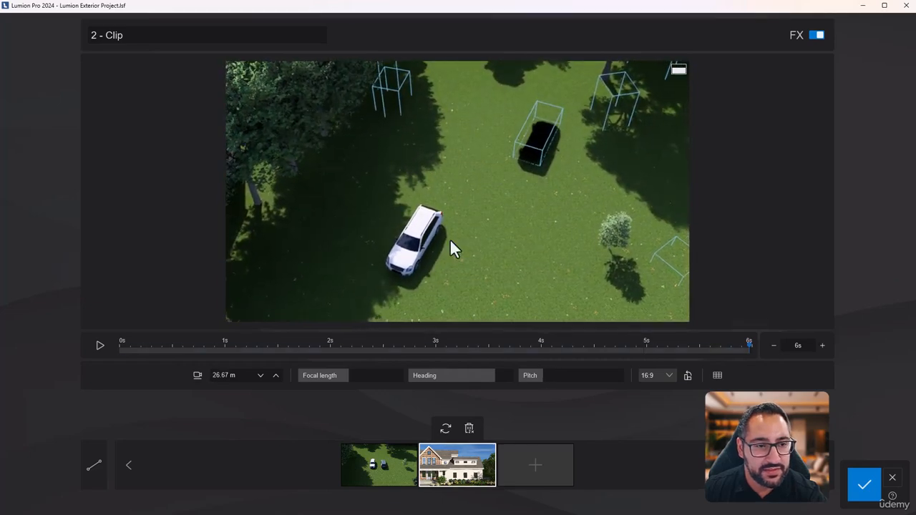
{"action": "left_click", "coordinate": [447, 429]}
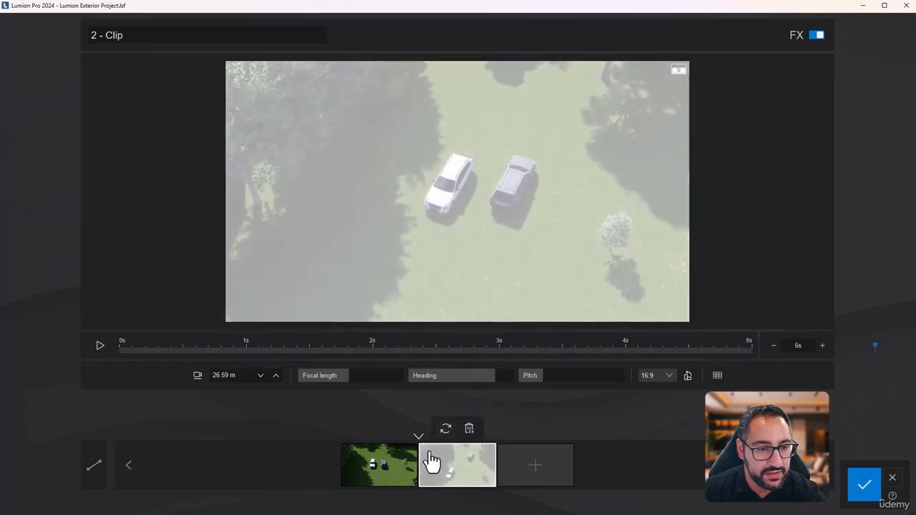
{"action": "left_click", "coordinate": [99, 346]}
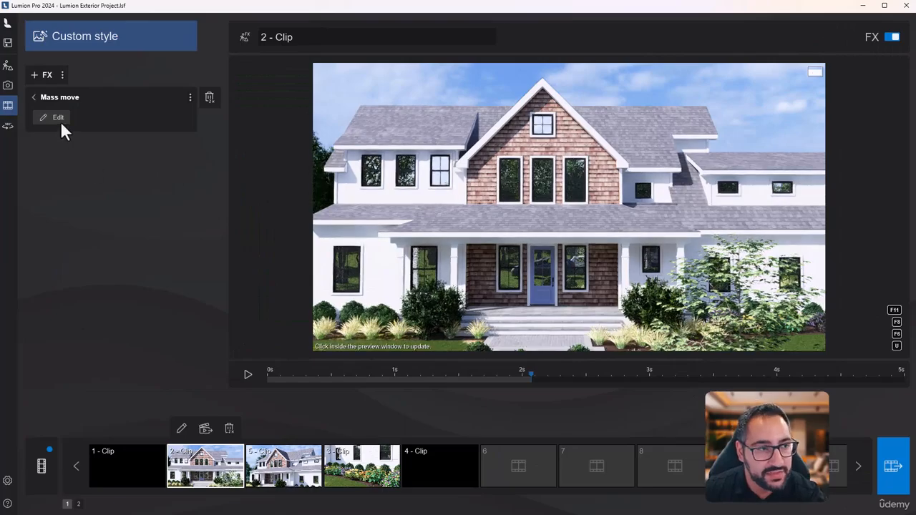
Set the Mass move car/model speed to about 32 km/h and accept the edit.
{"action": "left_click", "coordinate": [60, 119]}
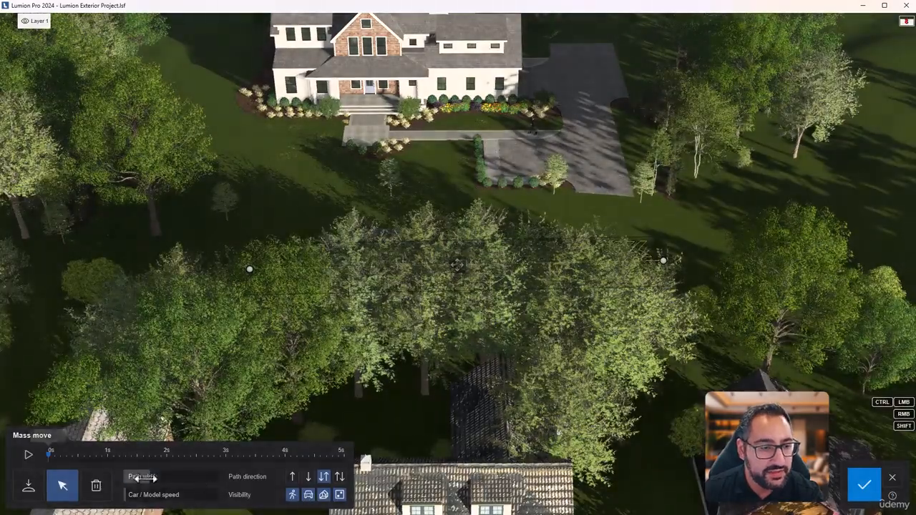
{"action": "left_click_drag", "start_coordinate": [134, 496], "coordinate": [176, 498]}
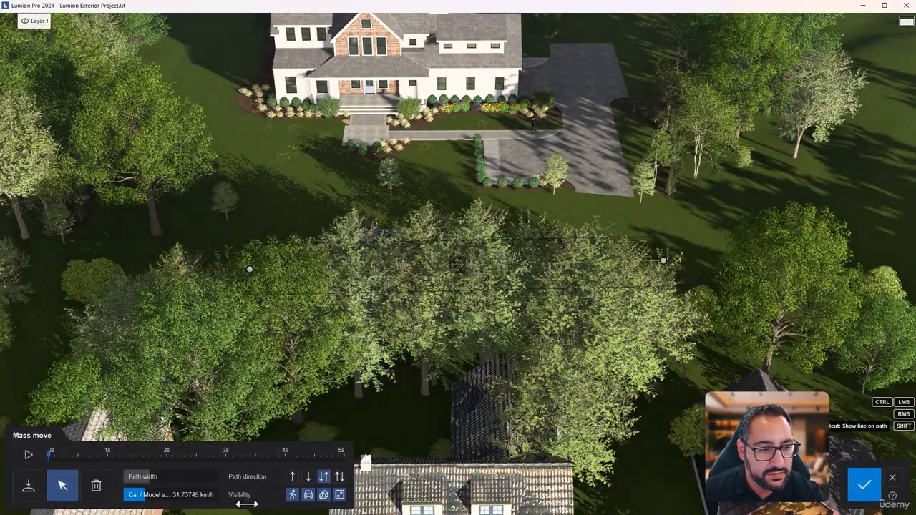
{"action": "left_click", "coordinate": [865, 485]}
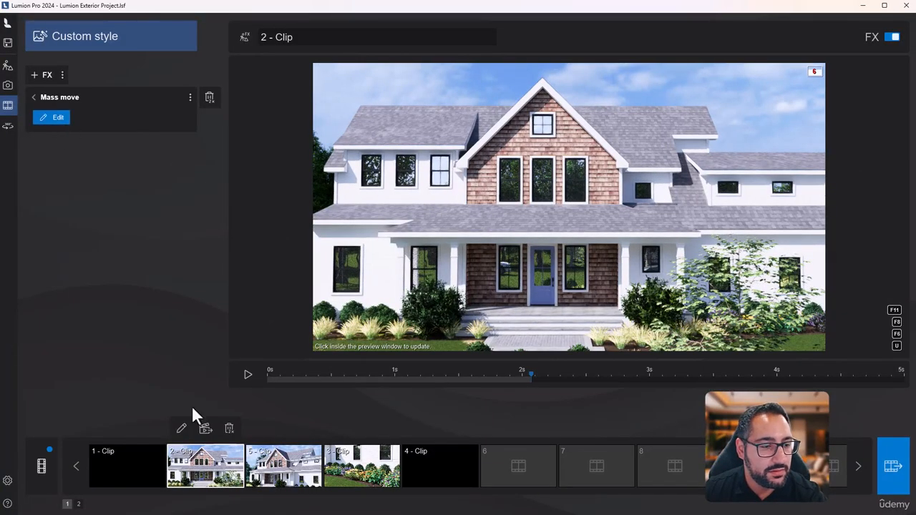
Point both of clip 2's camera keyframes down at the two cars again and play the clip to preview the faster movement.
{"action": "left_click", "coordinate": [247, 377]}
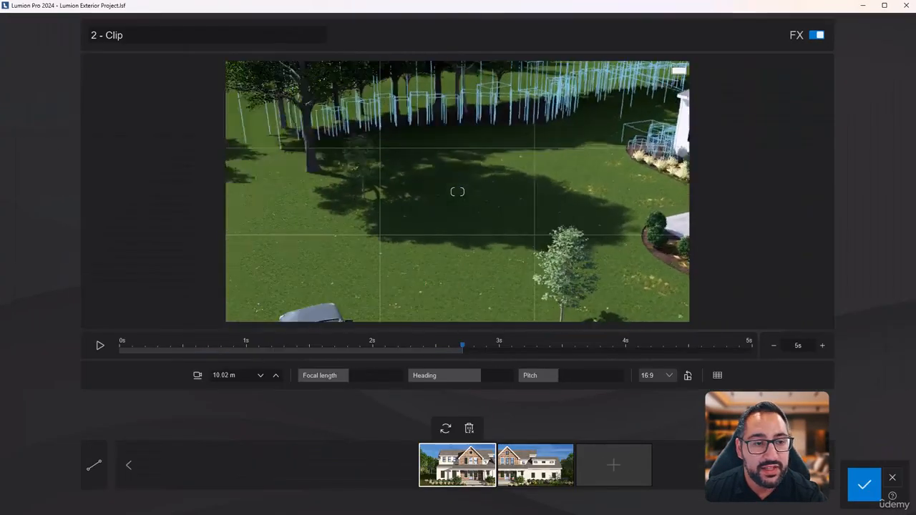
{"action": "key", "text": "s"}
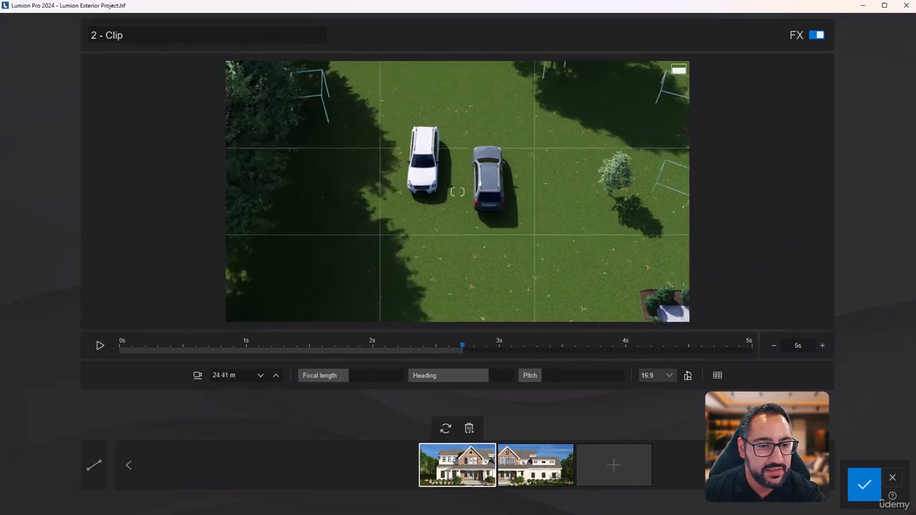
{"action": "left_click", "coordinate": [445, 437]}
{"action": "left_click", "coordinate": [551, 479]}
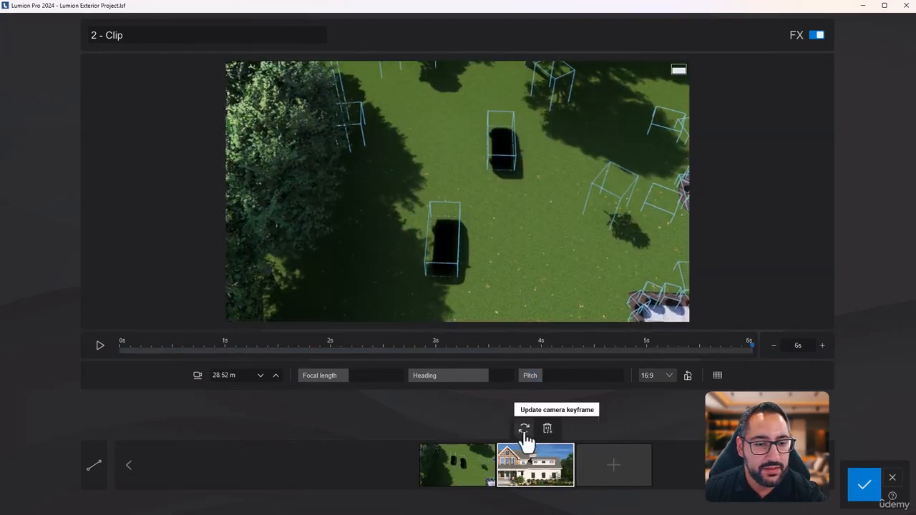
{"action": "left_click", "coordinate": [530, 436]}
{"action": "left_click", "coordinate": [104, 349]}
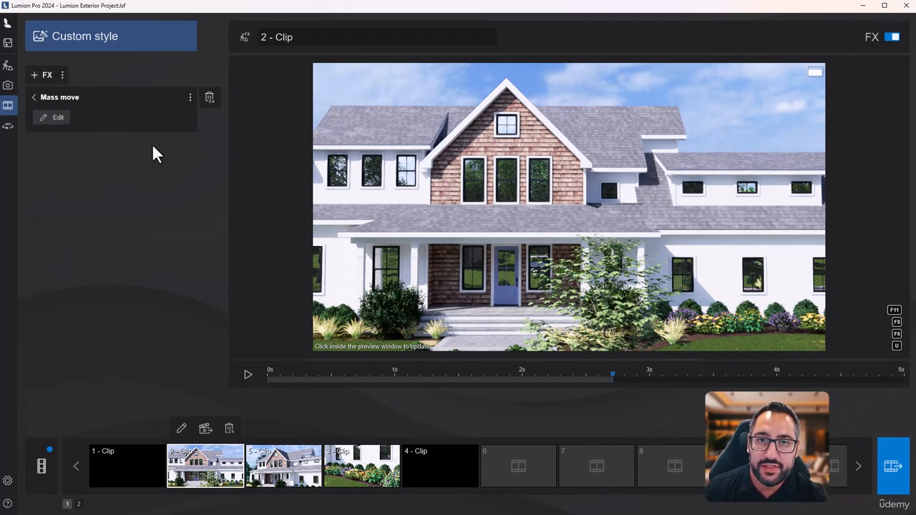
Add the Move effect to clip 2 and select the walking man at the end of the walkway.
{"action": "left_click", "coordinate": [50, 91]}
{"action": "left_click", "coordinate": [43, 79]}
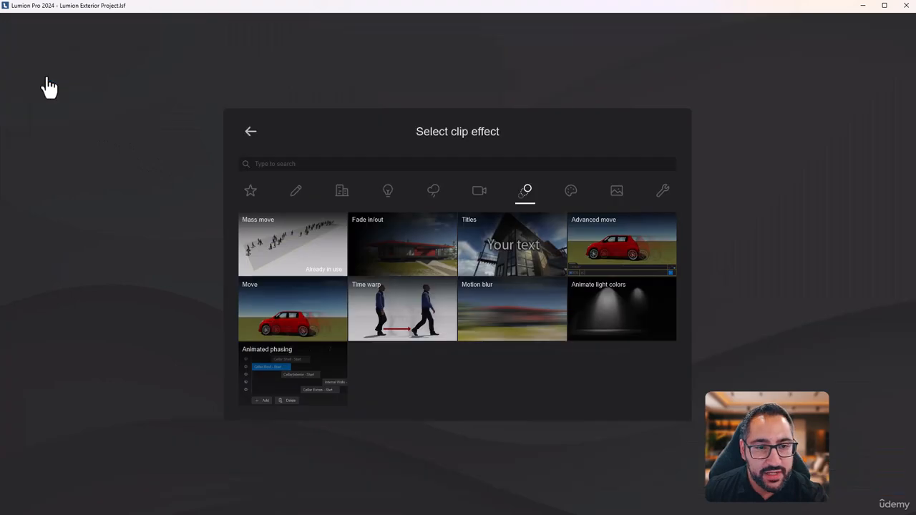
{"action": "left_click", "coordinate": [286, 314]}
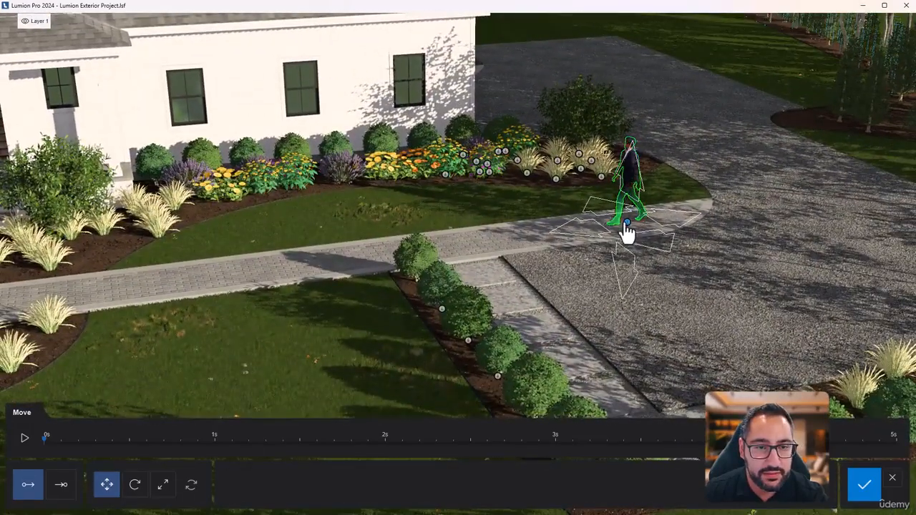
{"action": "left_click", "coordinate": [627, 228]}
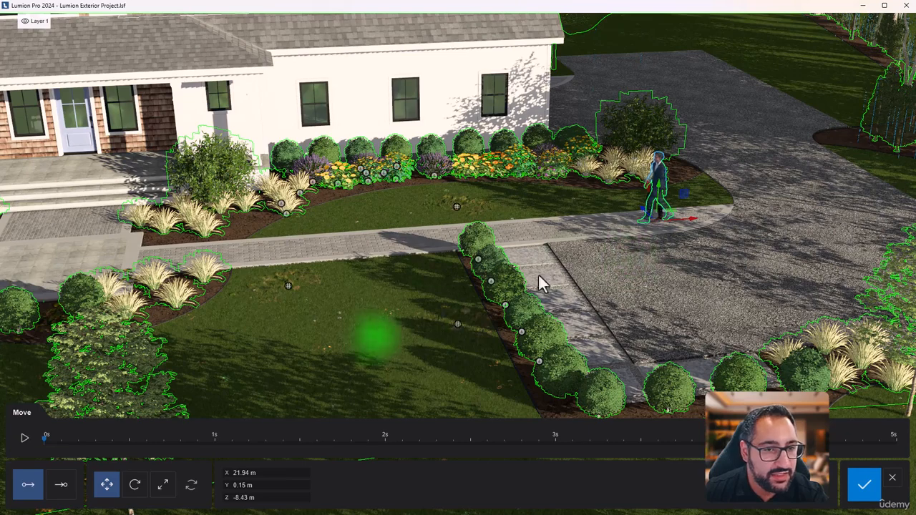
Move the man's start position along the X axis to 8.29 m, near the front steps, and switch to the end position.
{"action": "left_click_drag", "start_coordinate": [411, 441], "coordinate": [467, 441]}
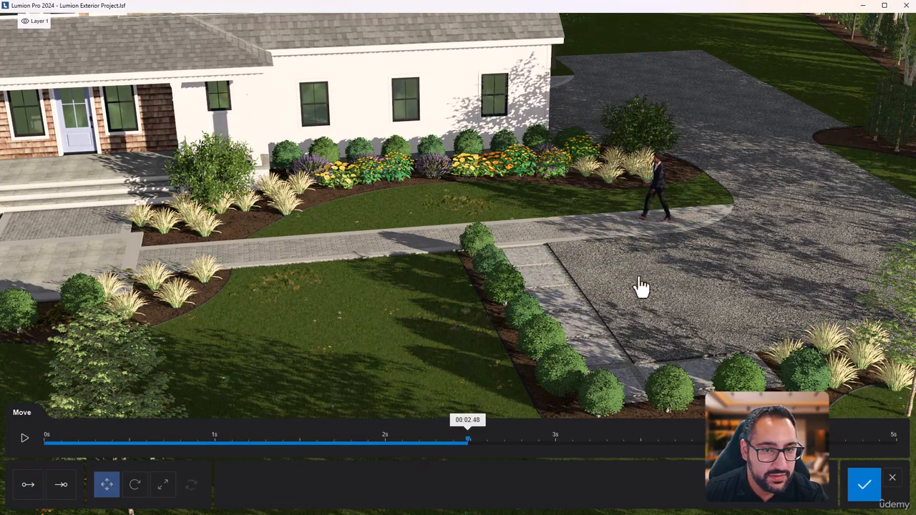
{"action": "left_click", "coordinate": [41, 494]}
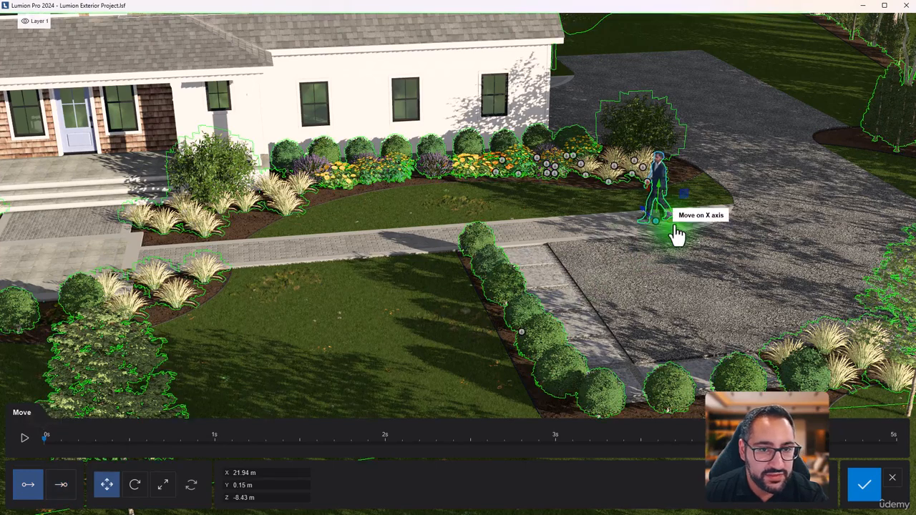
{"action": "left_click_drag", "start_coordinate": [694, 227], "coordinate": [111, 331]}
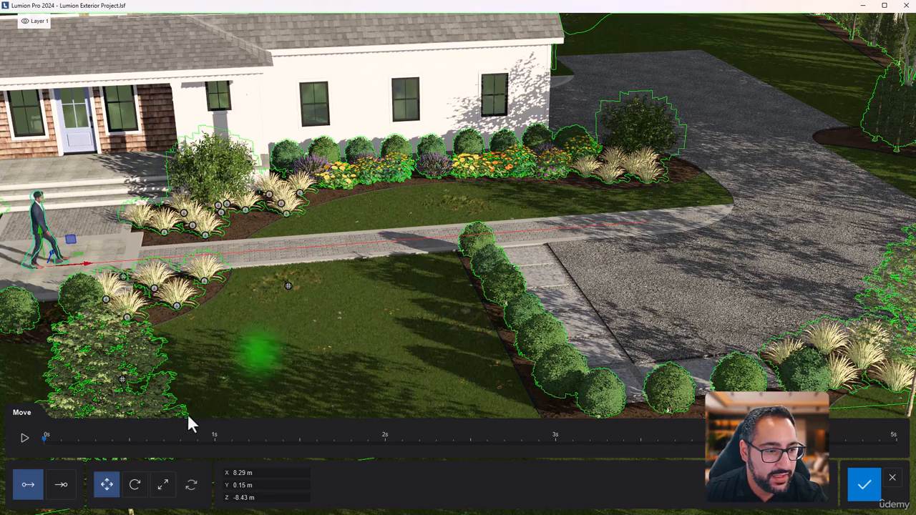
{"action": "left_click", "coordinate": [61, 485]}
Play the man's movement along the walkway to check it and accept the Move edit.
{"action": "right_click_drag", "start_coordinate": [493, 276], "coordinate": [380, 301]}
{"action": "left_click", "coordinate": [24, 443]}
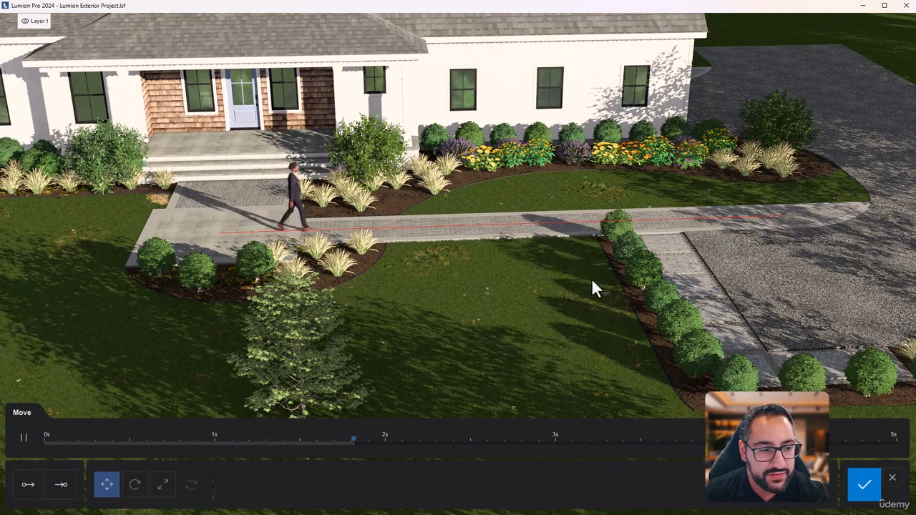
{"action": "right_click_drag", "start_coordinate": [540, 269], "coordinate": [508, 215]}
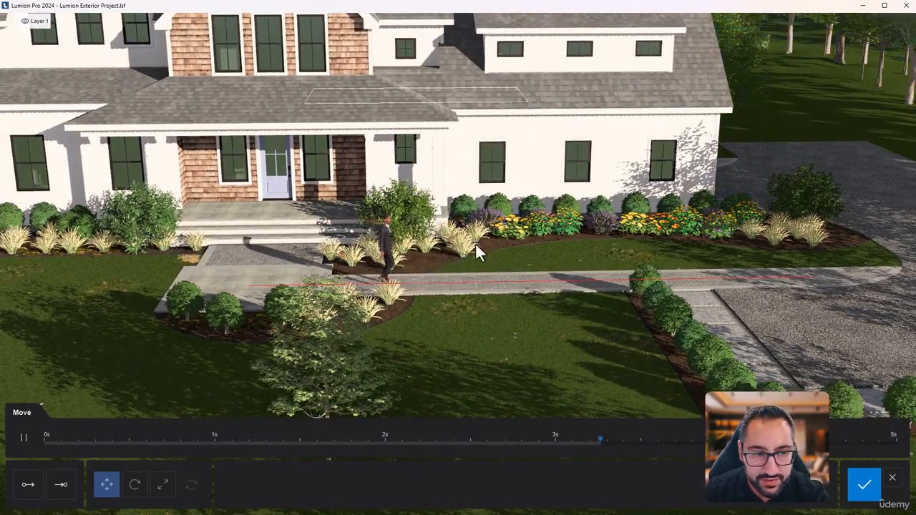
{"action": "left_click", "coordinate": [865, 484]}
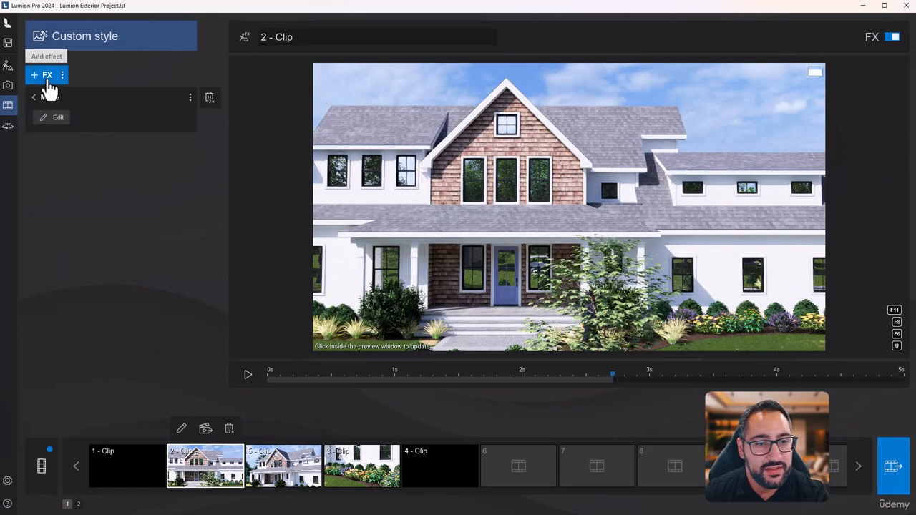
Add the Animated phasing effect to clip 2 and open it for editing with the house in view.
{"action": "left_click", "coordinate": [45, 74]}
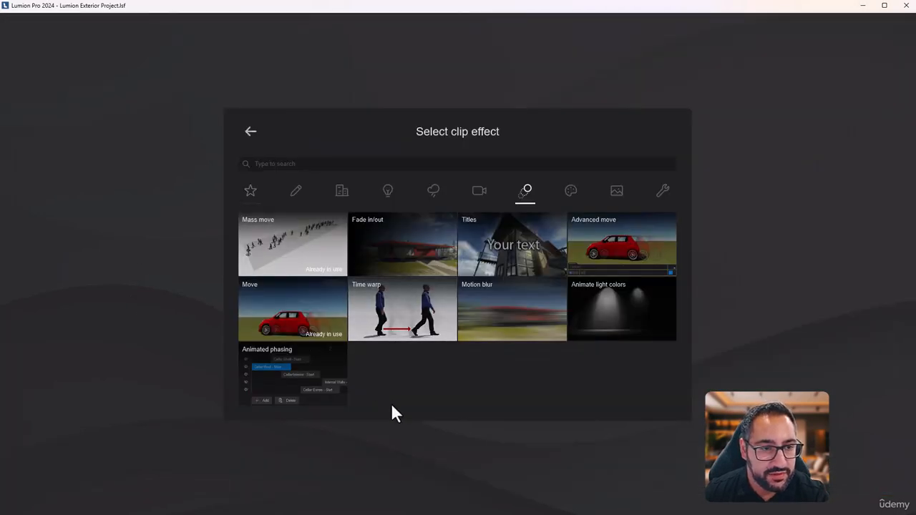
{"action": "left_click", "coordinate": [313, 401]}
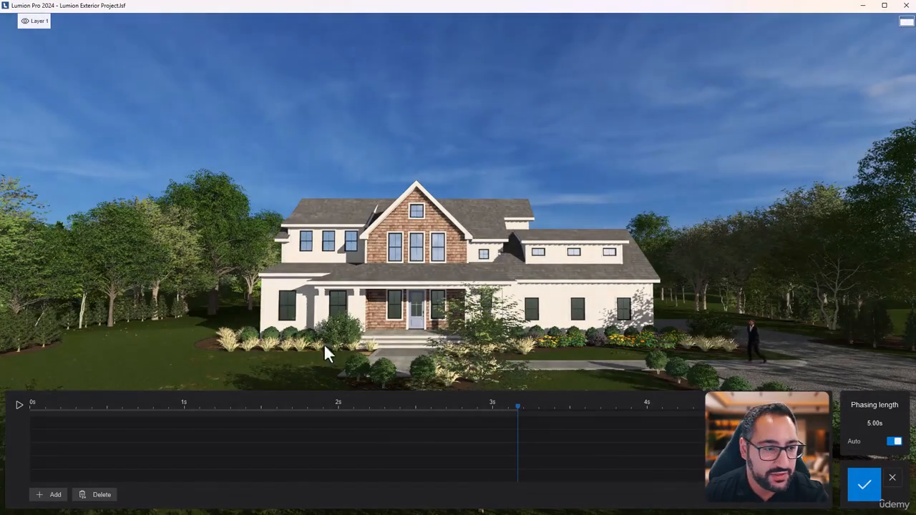
{"action": "right_click_drag", "start_coordinate": [379, 301], "coordinate": [371, 315]}
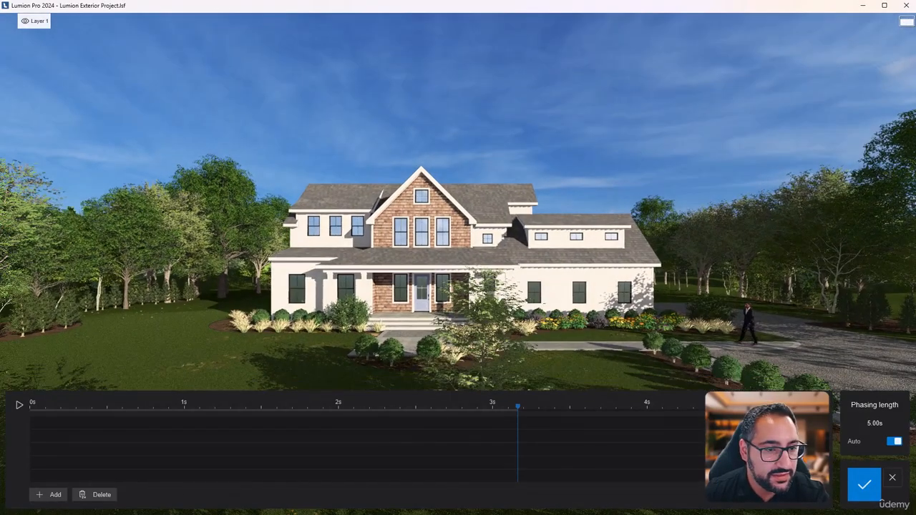
Add a Pop in phasing animation and assign the house model as its object.
{"action": "left_click", "coordinate": [53, 496]}
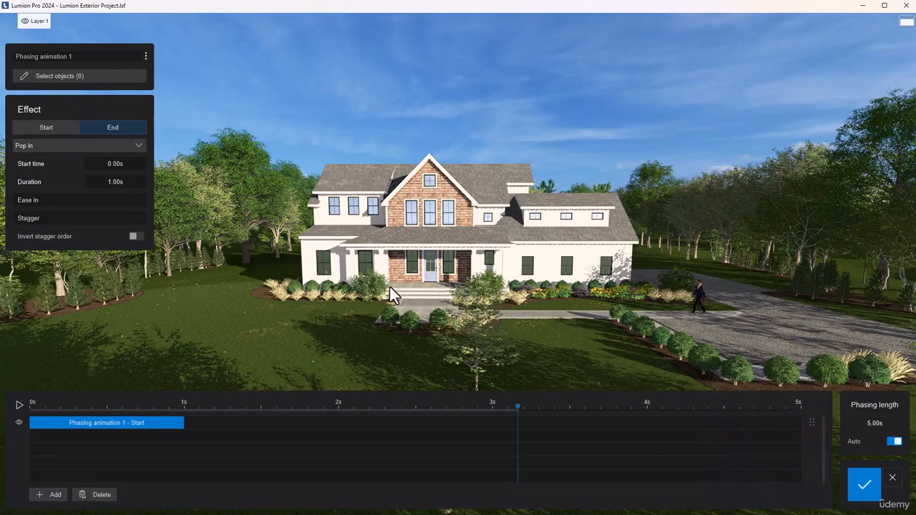
{"action": "left_click", "coordinate": [60, 76]}
{"action": "left_click", "coordinate": [29, 475]}
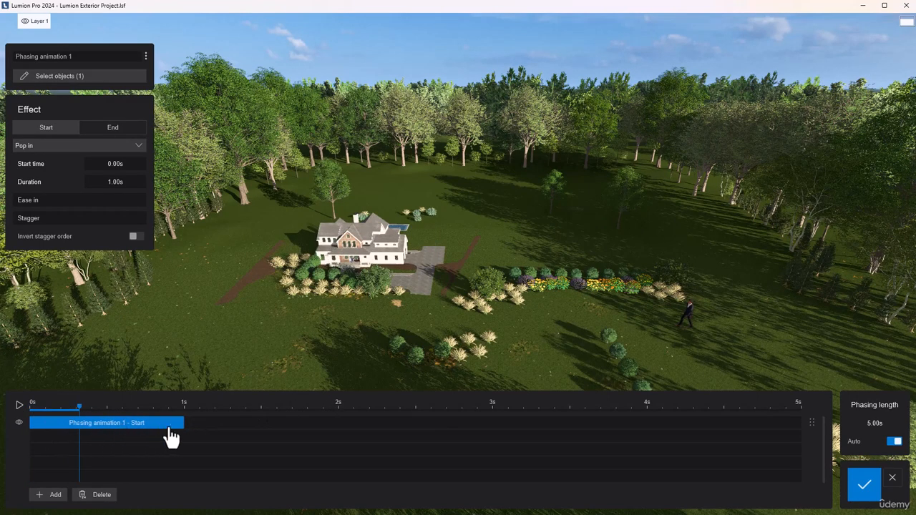
Add a second phasing animation and set its start time to 0.50 s.
{"action": "left_click", "coordinate": [55, 496]}
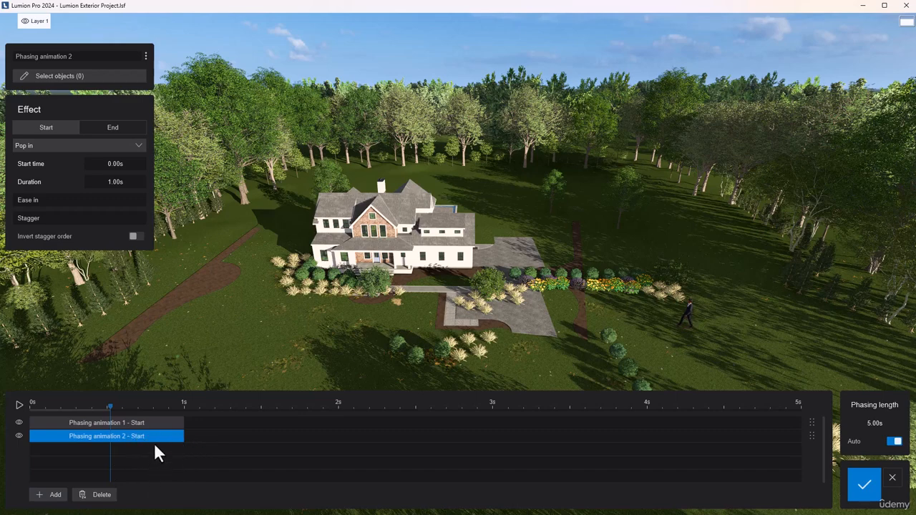
{"action": "left_click_drag", "start_coordinate": [155, 438], "coordinate": [232, 438]}
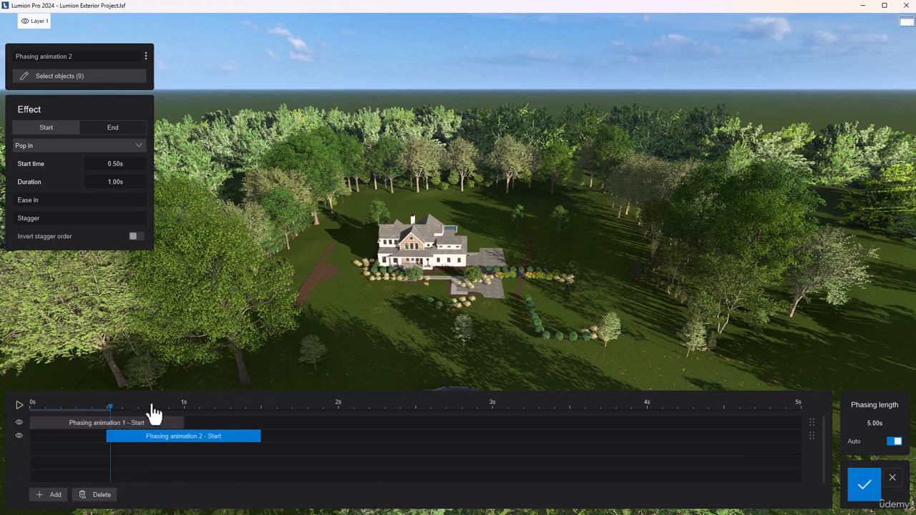
Select the round shrubs and ornamental grasses at the house's front corner as objects of the second phasing animation.
{"action": "left_click", "coordinate": [178, 411]}
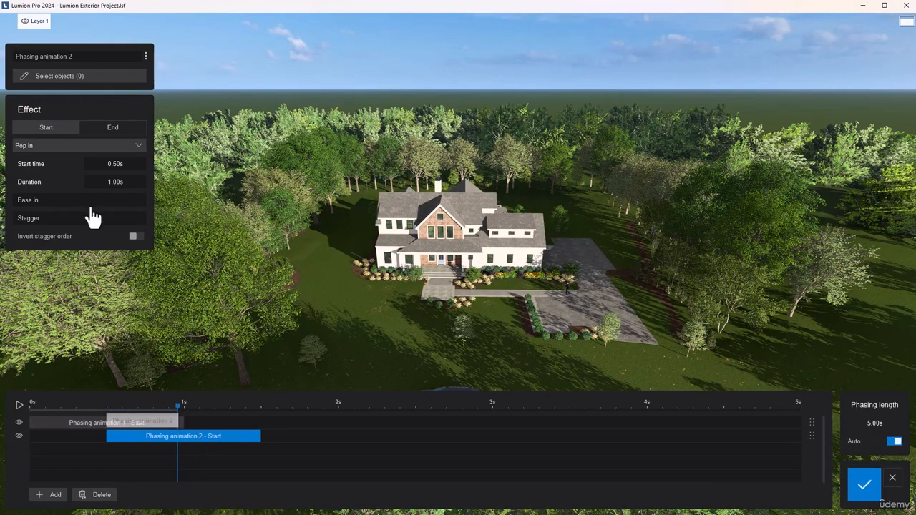
{"action": "left_click", "coordinate": [111, 128]}
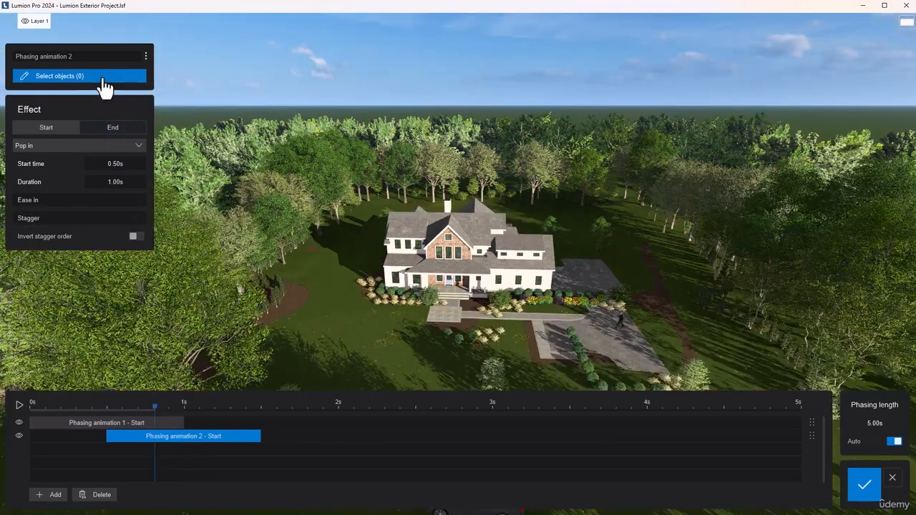
{"action": "left_click", "coordinate": [100, 77]}
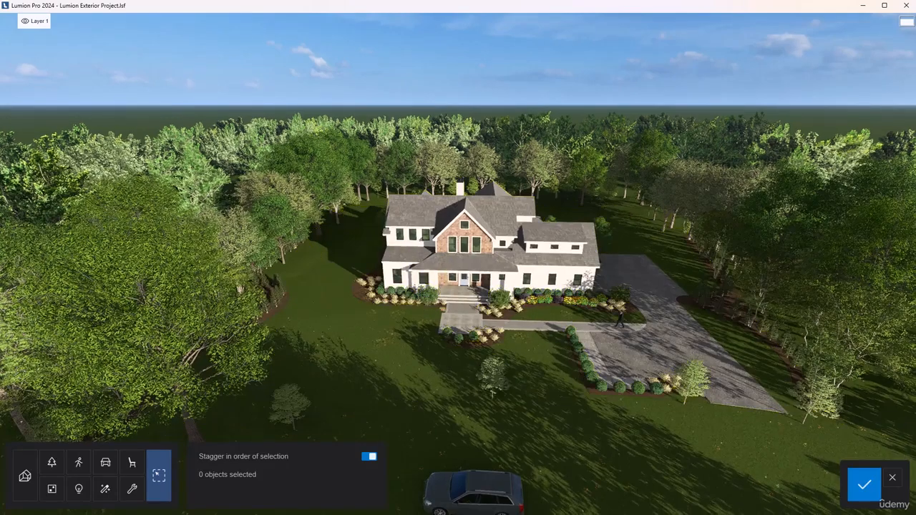
{"action": "key", "text": "w"}
{"action": "right_click_drag", "start_coordinate": [515, 272], "coordinate": [473, 342]}
{"action": "left_click", "coordinate": [486, 328]}
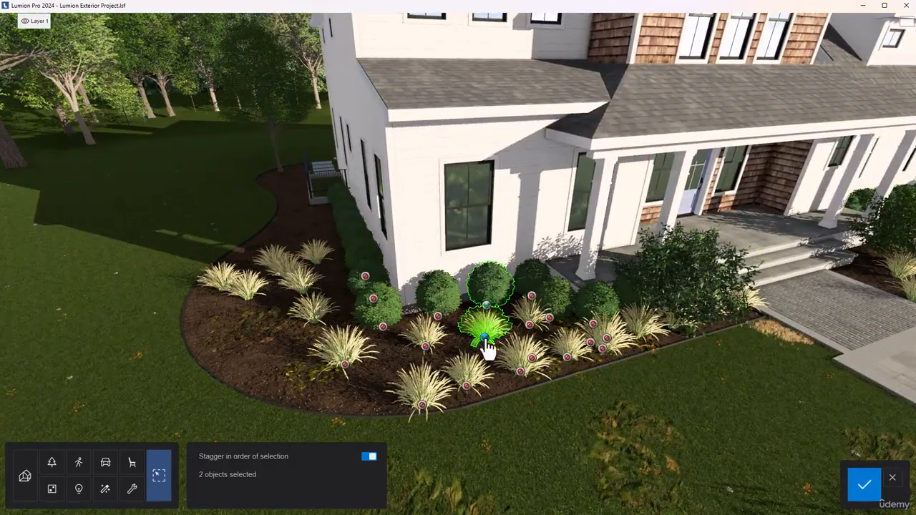
{"action": "left_click", "coordinate": [437, 308]}
{"action": "left_click", "coordinate": [427, 343]}
{"action": "left_click", "coordinate": [466, 379]}
{"action": "left_click", "coordinate": [426, 411]}
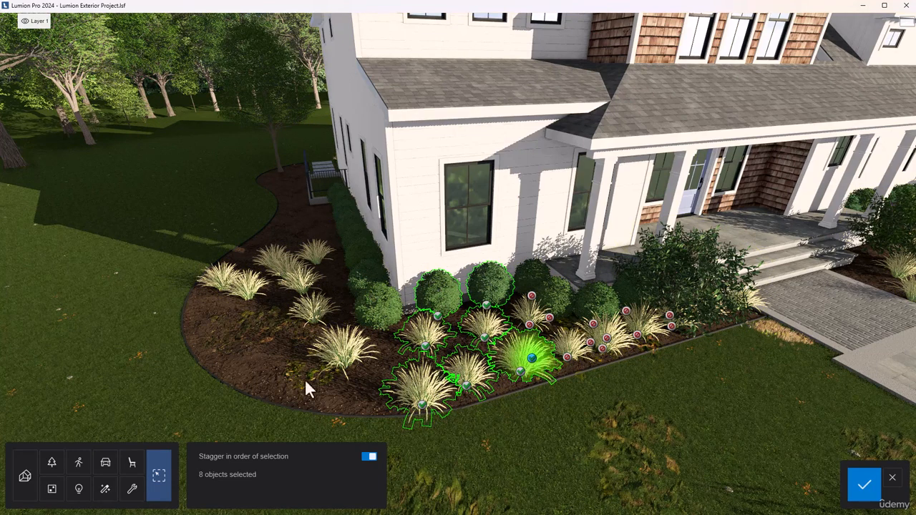
Extend the selection across the remaining corner bed and the planting beds along the front of the house and walkway, and accept it.
{"action": "left_click_drag", "start_coordinate": [206, 382], "coordinate": [307, 301]}
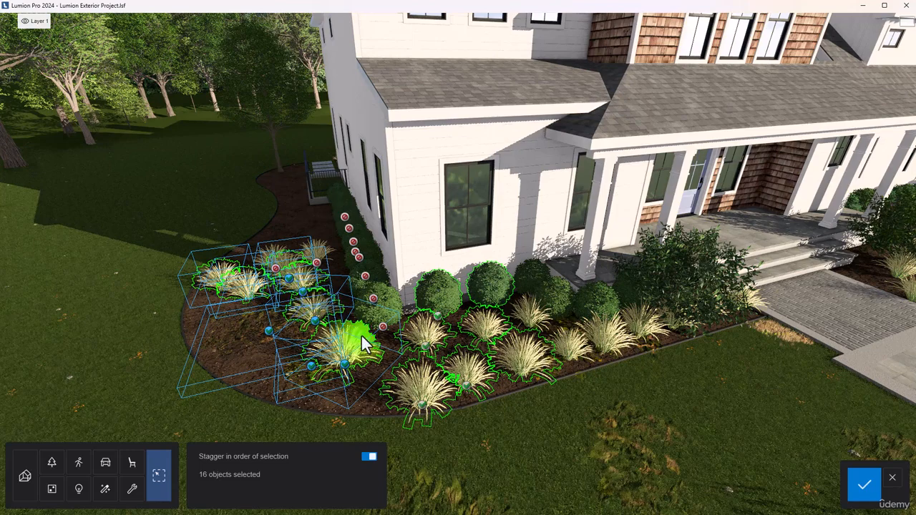
{"action": "scroll", "coordinate": [357, 364], "scroll_direction": "down", "scroll_amount": 10}
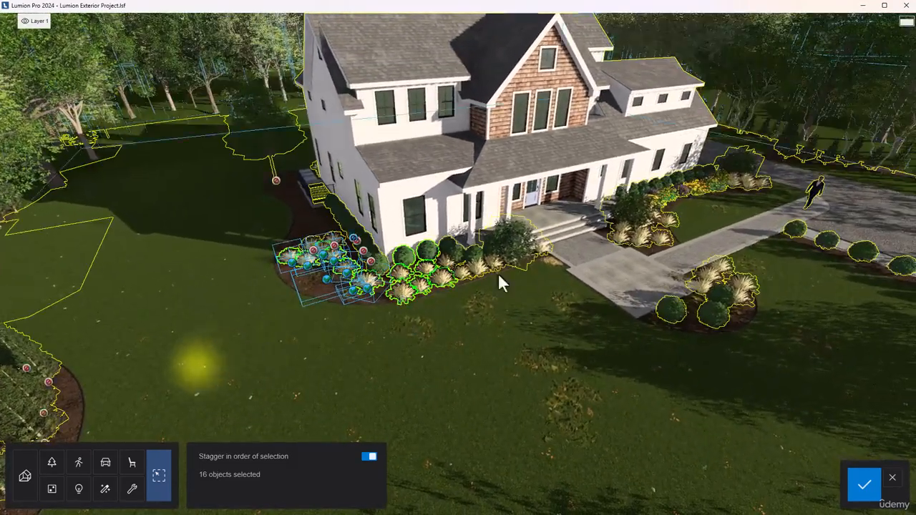
{"action": "left_click_drag", "start_coordinate": [196, 366], "coordinate": [766, 195]}
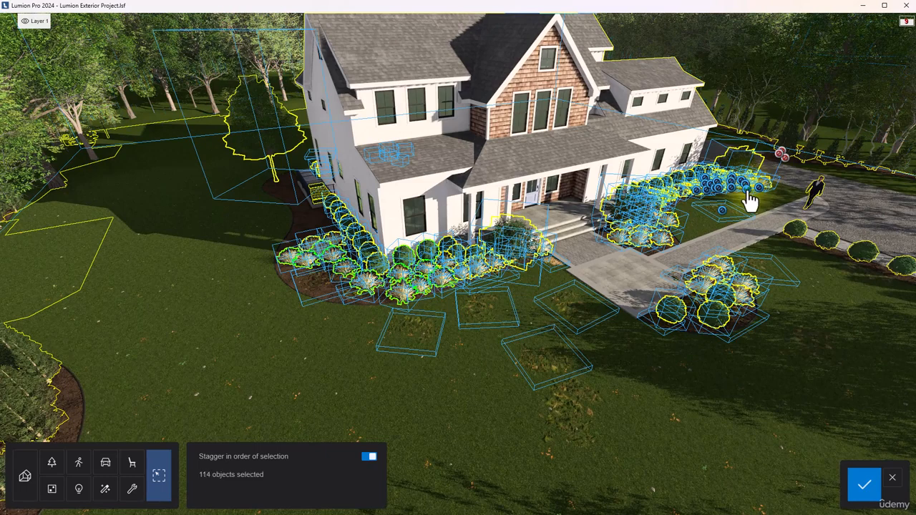
{"action": "left_click", "coordinate": [862, 493]}
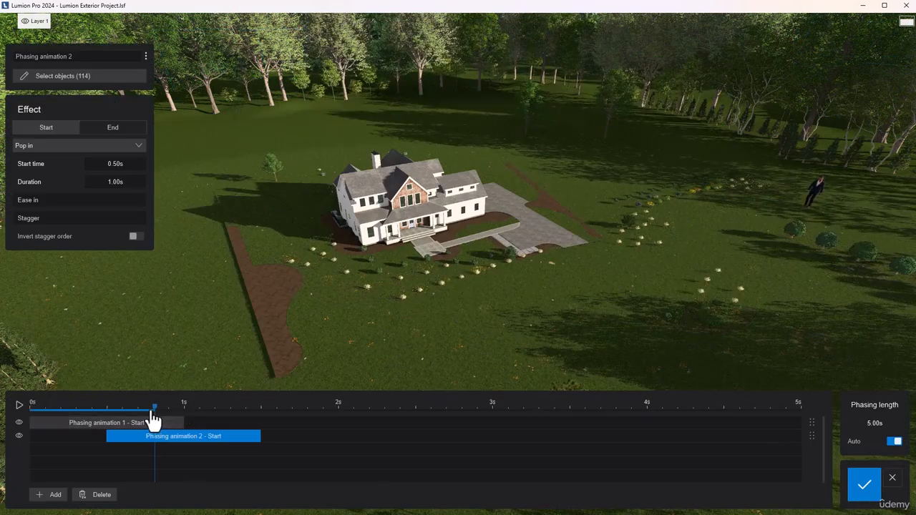
Scrub and play the phasing timeline to check how the house and the plants pop in.
{"action": "left_click_drag", "start_coordinate": [153, 413], "coordinate": [277, 401]}
{"action": "left_click_drag", "start_coordinate": [198, 412], "coordinate": [30, 407]}
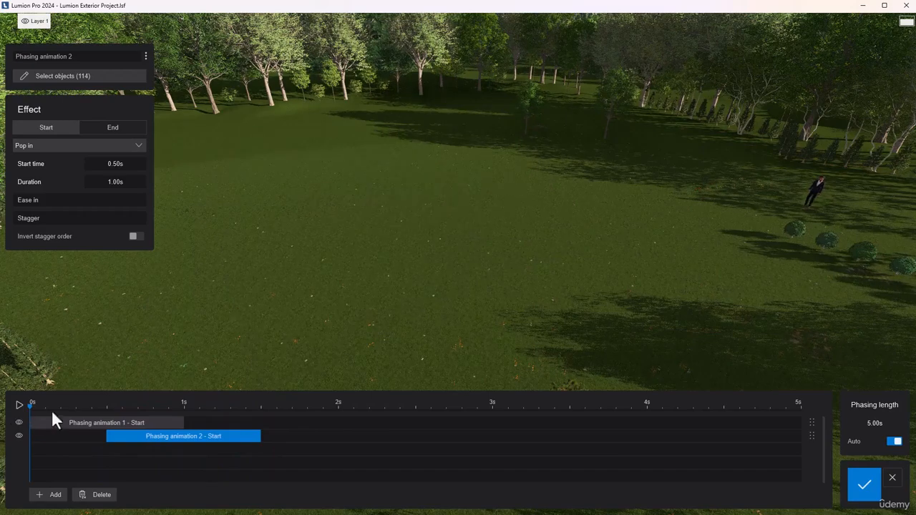
{"action": "left_click", "coordinate": [20, 406]}
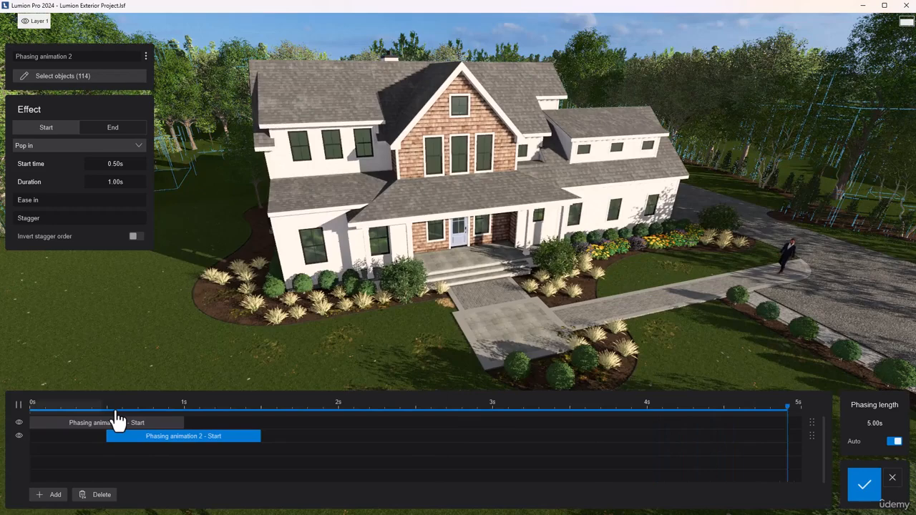
{"action": "mouse_move", "coordinate": [118, 421]}
{"action": "left_mouse_down"}
{"action": "mouse_move", "coordinate": [90, 423]}
{"action": "mouse_move", "coordinate": [133, 423]}
{"action": "mouse_move", "coordinate": [115, 424]}
{"action": "left_mouse_up"}
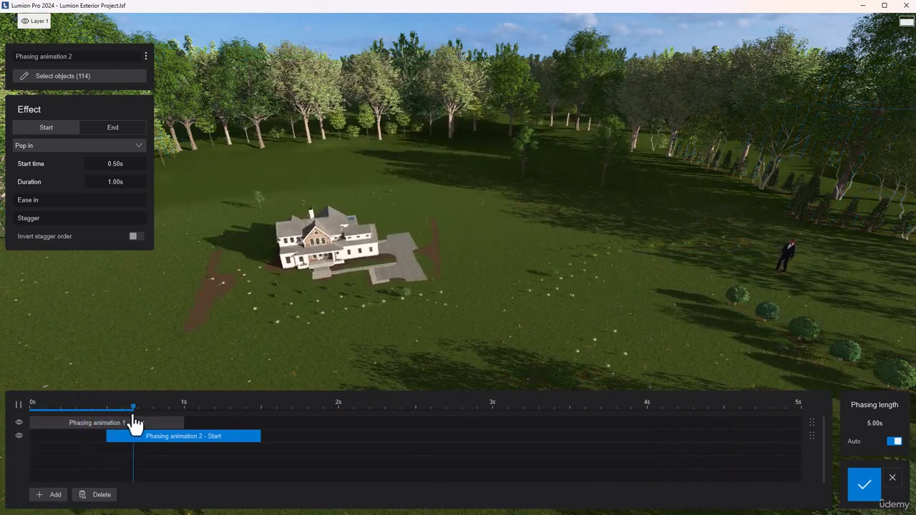
Delete the first phasing animation, shift the second to start at 0.00 s and preview the combined pop-in.
{"action": "left_click", "coordinate": [129, 425]}
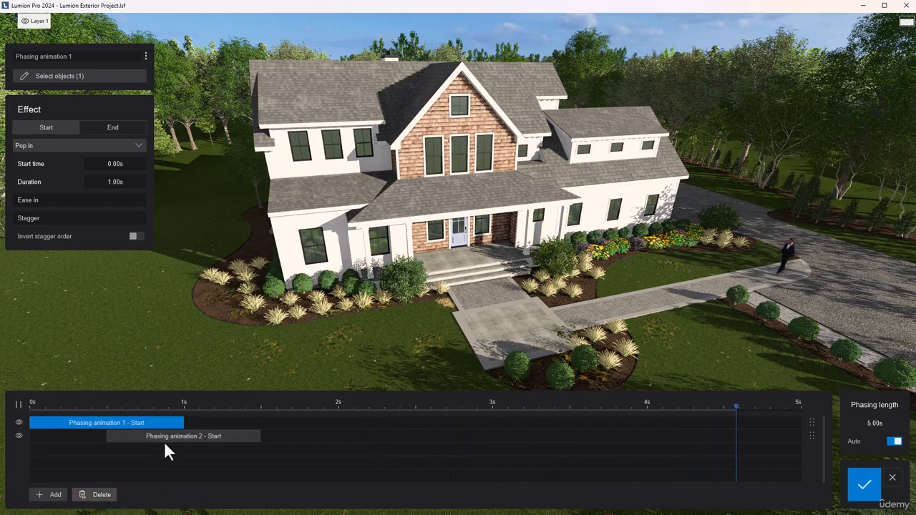
{"action": "left_click", "coordinate": [93, 495]}
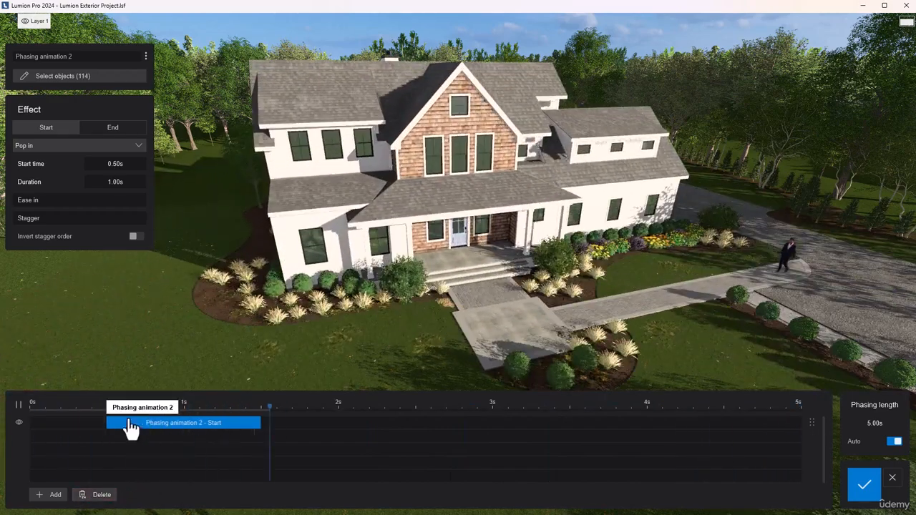
{"action": "left_click_drag", "start_coordinate": [131, 427], "coordinate": [54, 423]}
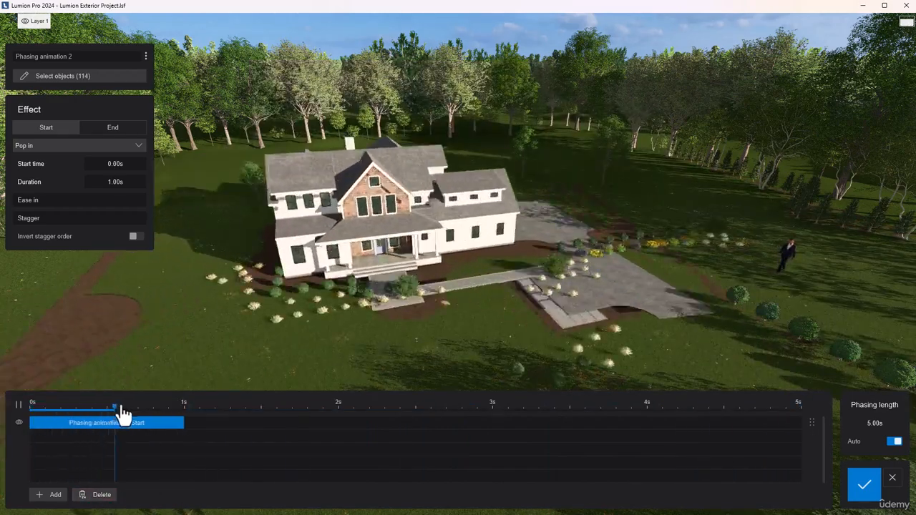
{"action": "left_click_drag", "start_coordinate": [121, 414], "coordinate": [303, 395]}
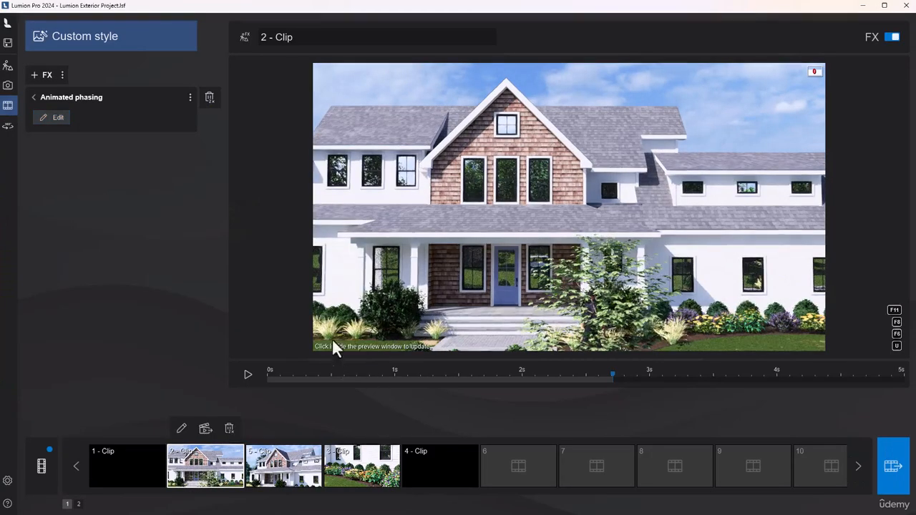
Add the Advanced move effect to clip 2 and open it for editing with the shrubs beside the driveway in view.
{"action": "left_click", "coordinate": [43, 78]}
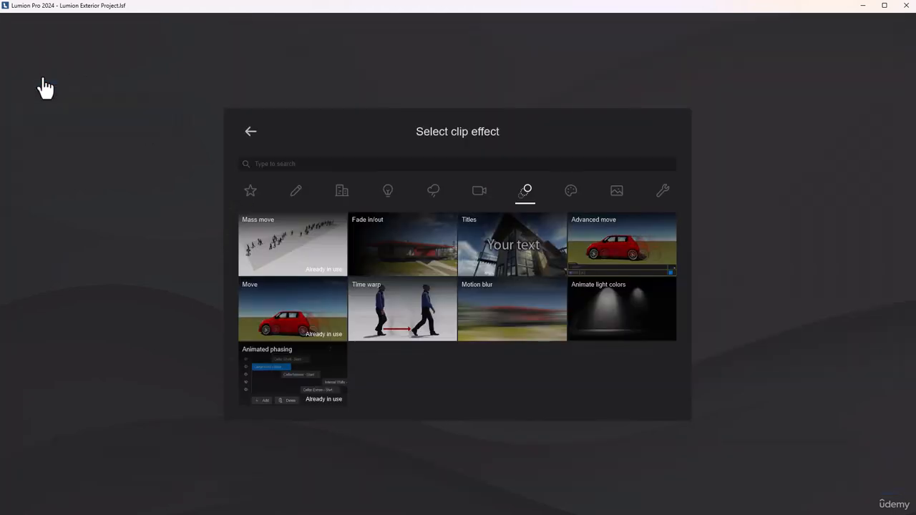
{"action": "left_click", "coordinate": [634, 252]}
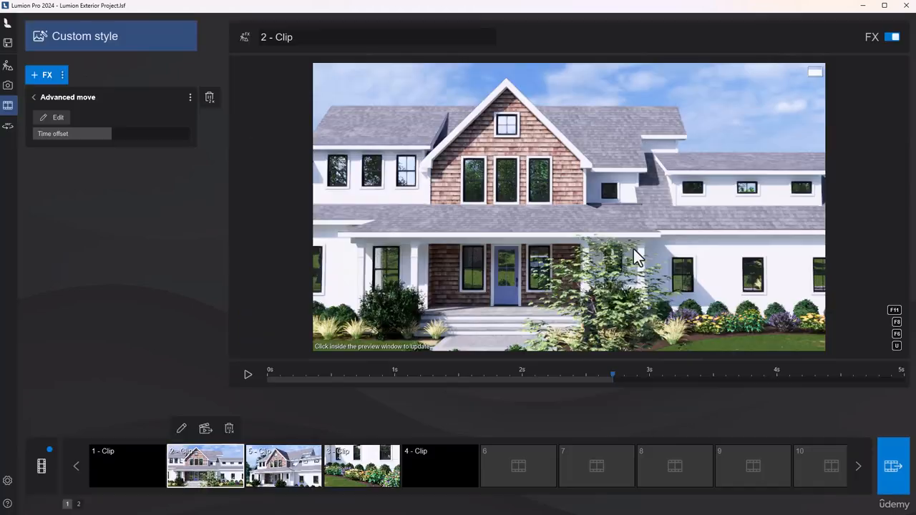
{"action": "left_click", "coordinate": [56, 119]}
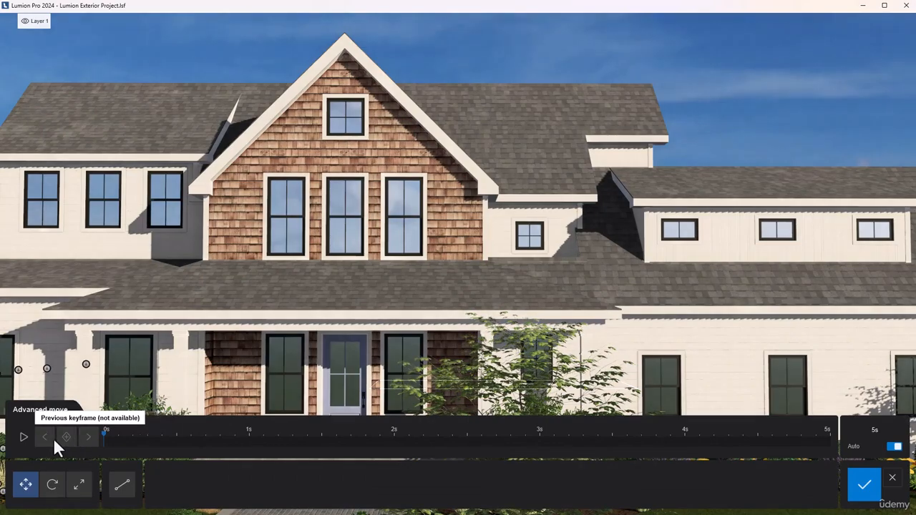
{"action": "right_click_drag", "start_coordinate": [508, 273], "coordinate": [614, 327]}
{"action": "key", "text": "s"}
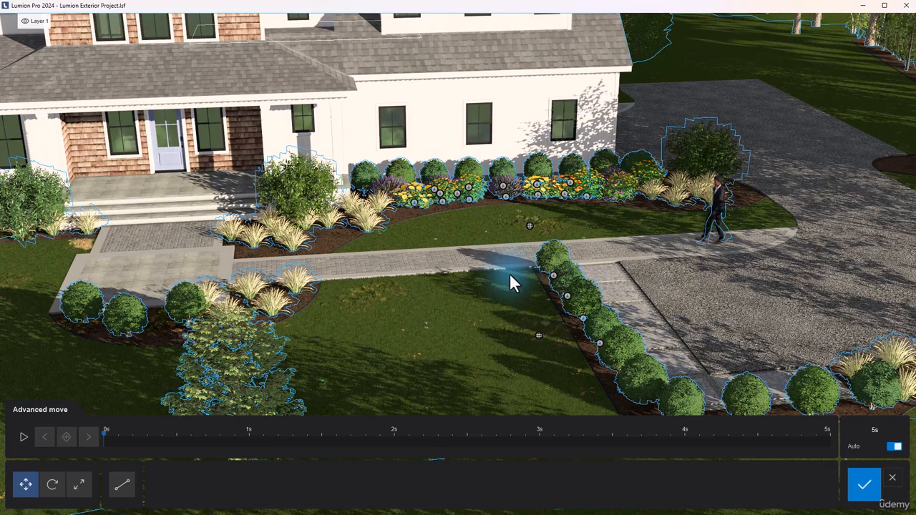
{"action": "key", "text": "s"}
{"action": "right_click_drag", "start_coordinate": [589, 216], "coordinate": [602, 240]}
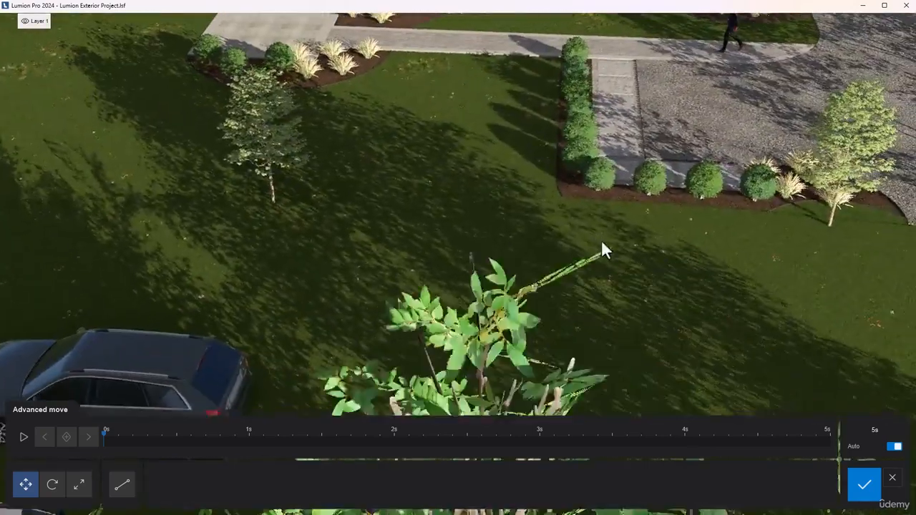
Keyframe the driveway's corner shrub at 0 s, at X 14.96 m, Z -19.35 m at 0.60 s, and X 14.28 m, Z -11.81 m at about 1.7 s.
{"action": "left_click", "coordinate": [581, 187]}
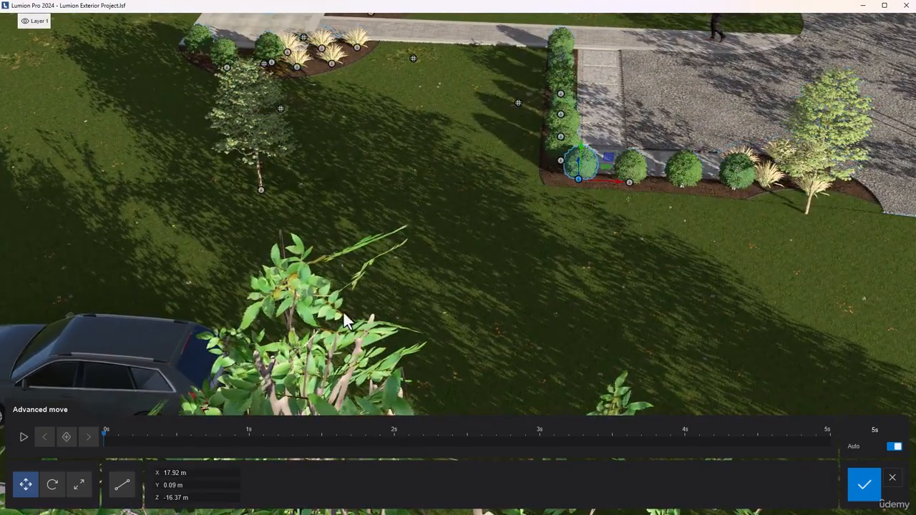
{"action": "left_click", "coordinate": [70, 443]}
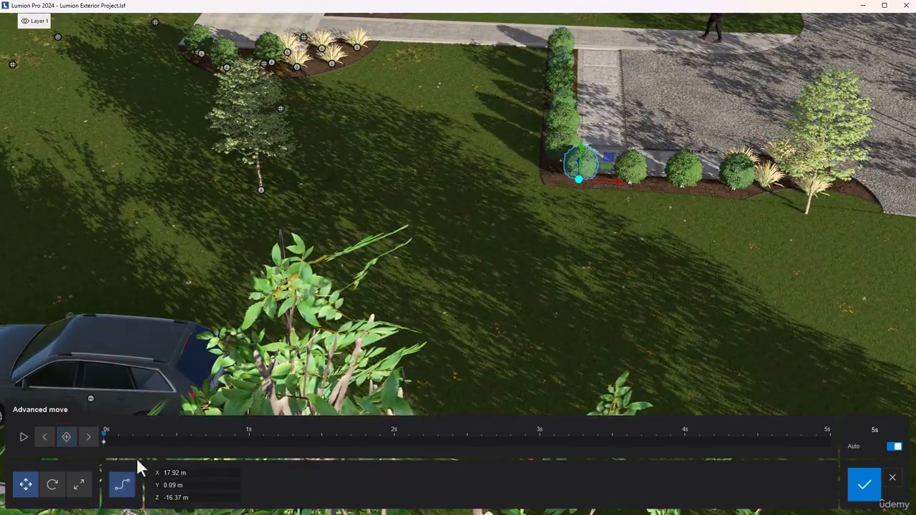
{"action": "left_click_drag", "start_coordinate": [148, 446], "coordinate": [192, 453]}
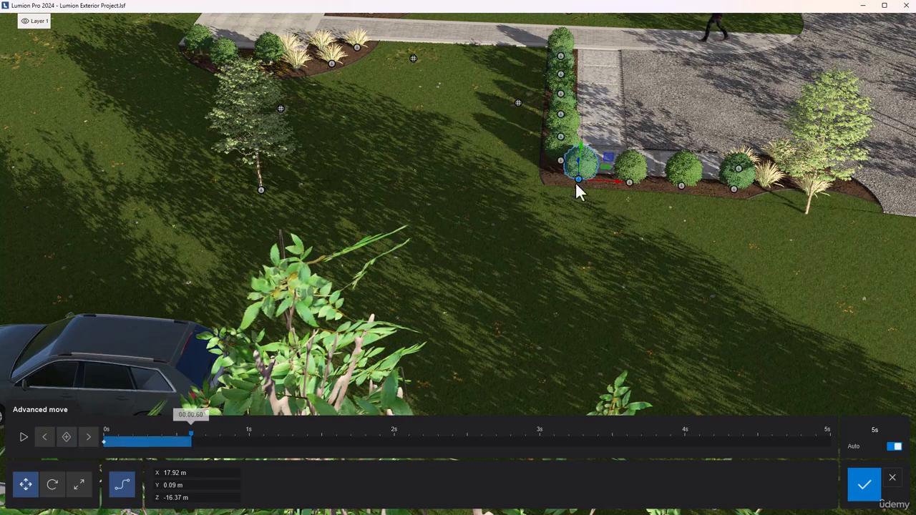
{"action": "left_click_drag", "start_coordinate": [606, 161], "coordinate": [468, 235]}
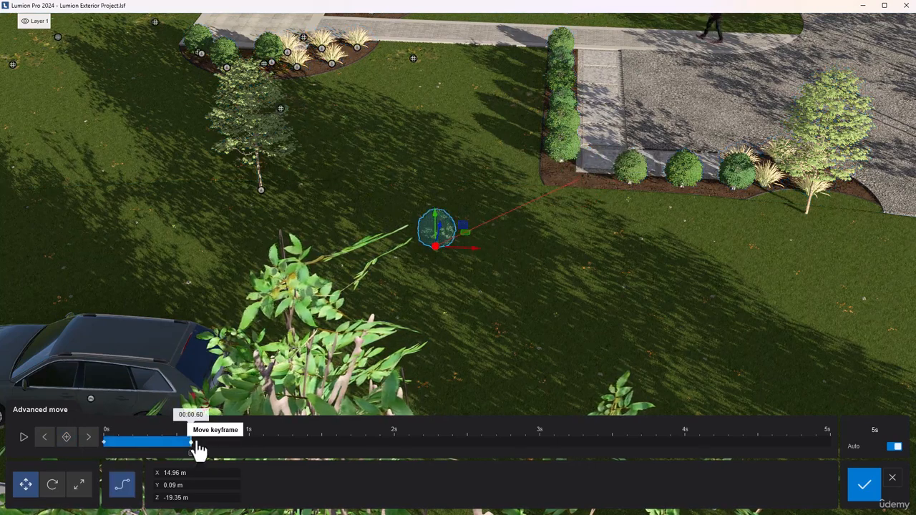
{"action": "left_click_drag", "start_coordinate": [209, 453], "coordinate": [351, 444]}
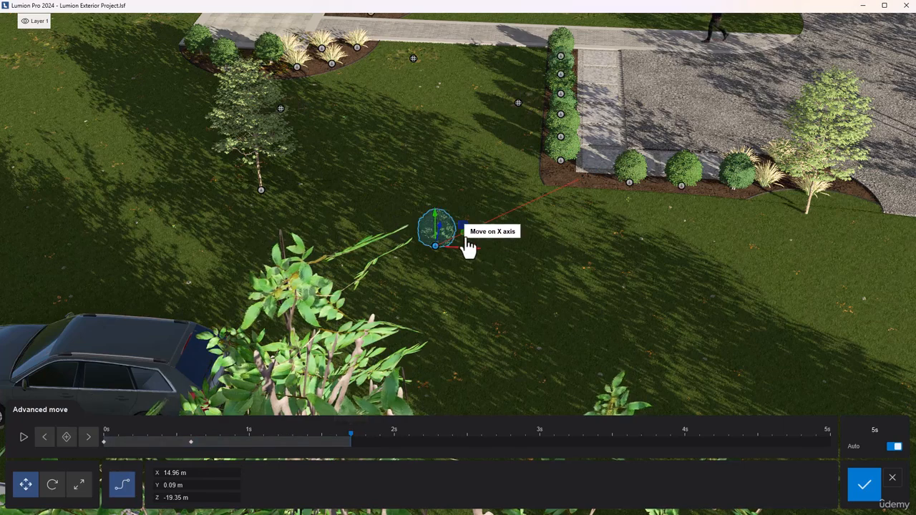
{"action": "left_click_drag", "start_coordinate": [468, 235], "coordinate": [470, 82]}
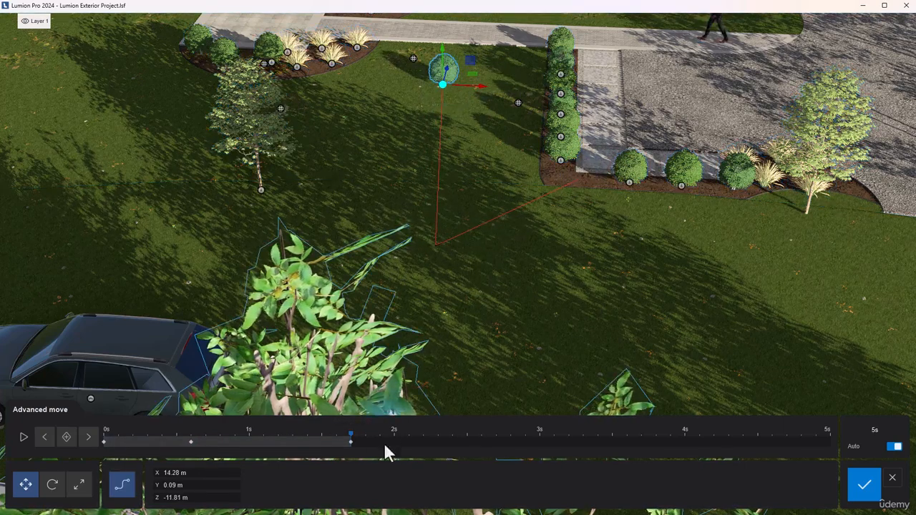
Play the shrub's movement from the start, discard the Advanced move edit and delete that effect from clip 2.
{"action": "left_click_drag", "start_coordinate": [351, 439], "coordinate": [105, 438]}
{"action": "left_click", "coordinate": [24, 437]}
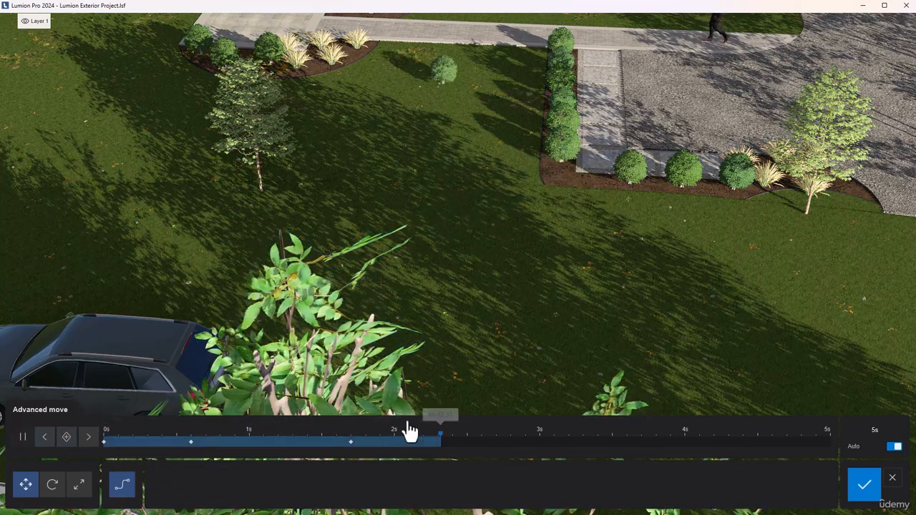
{"action": "left_click", "coordinate": [894, 479]}
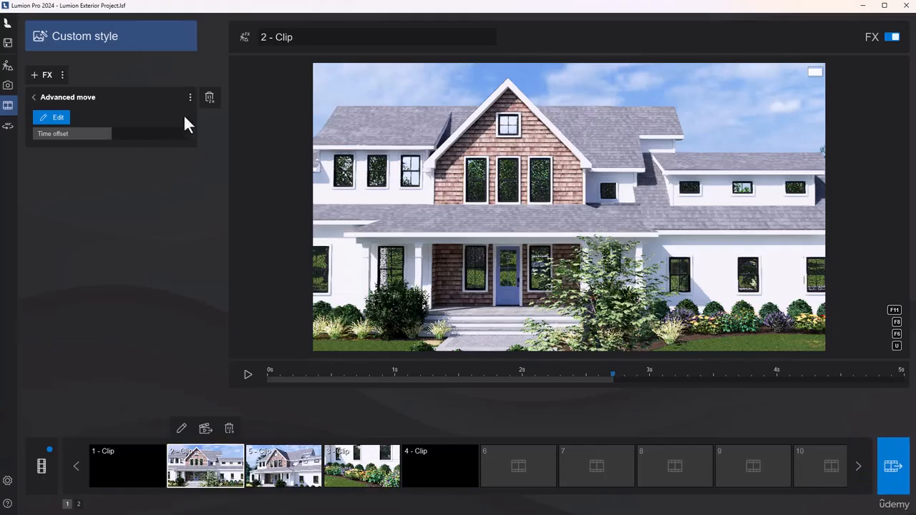
{"action": "double_click", "coordinate": [209, 97]}
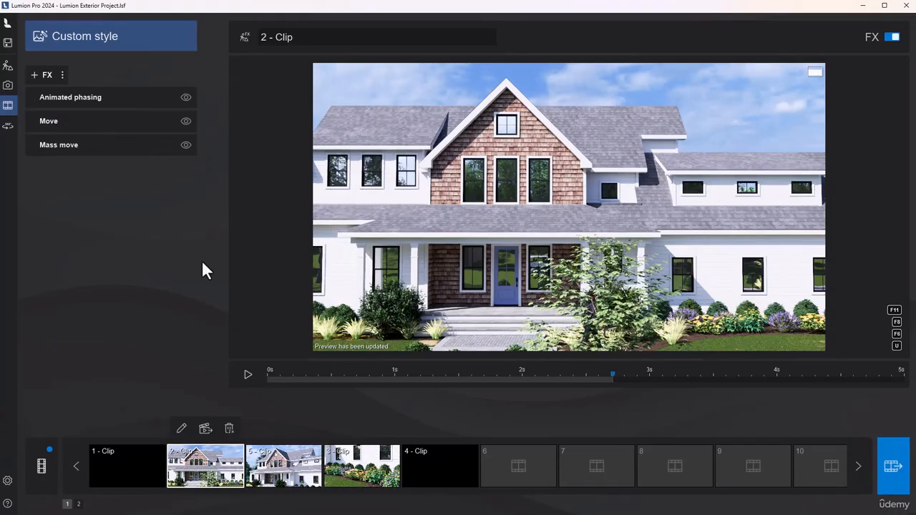